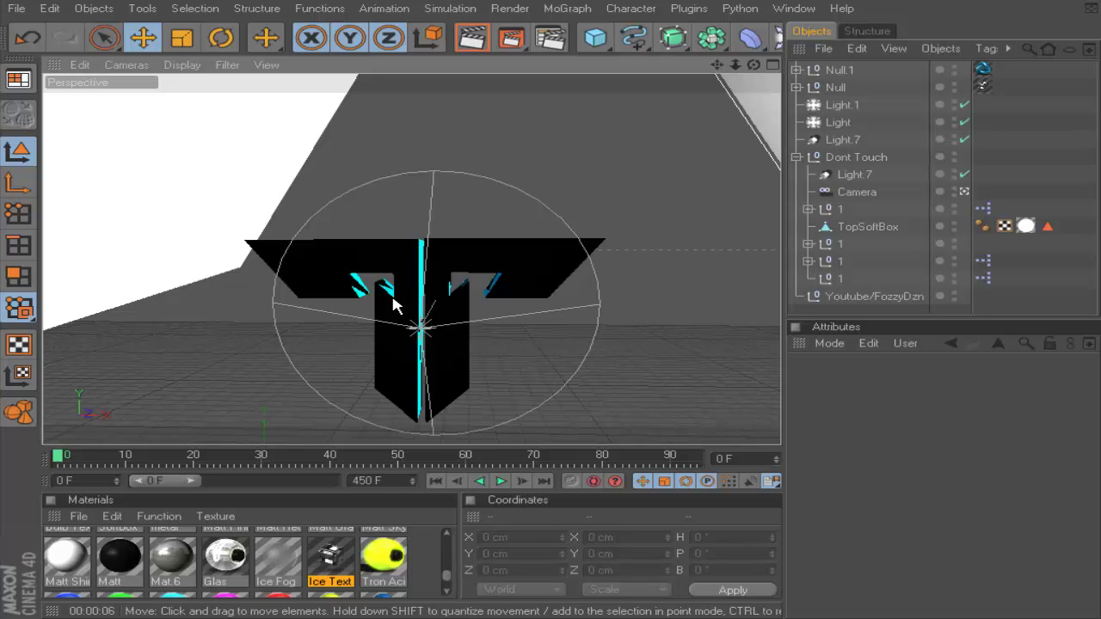
Select the logo's Null group in the finished T logo scene
left_click(833, 88)
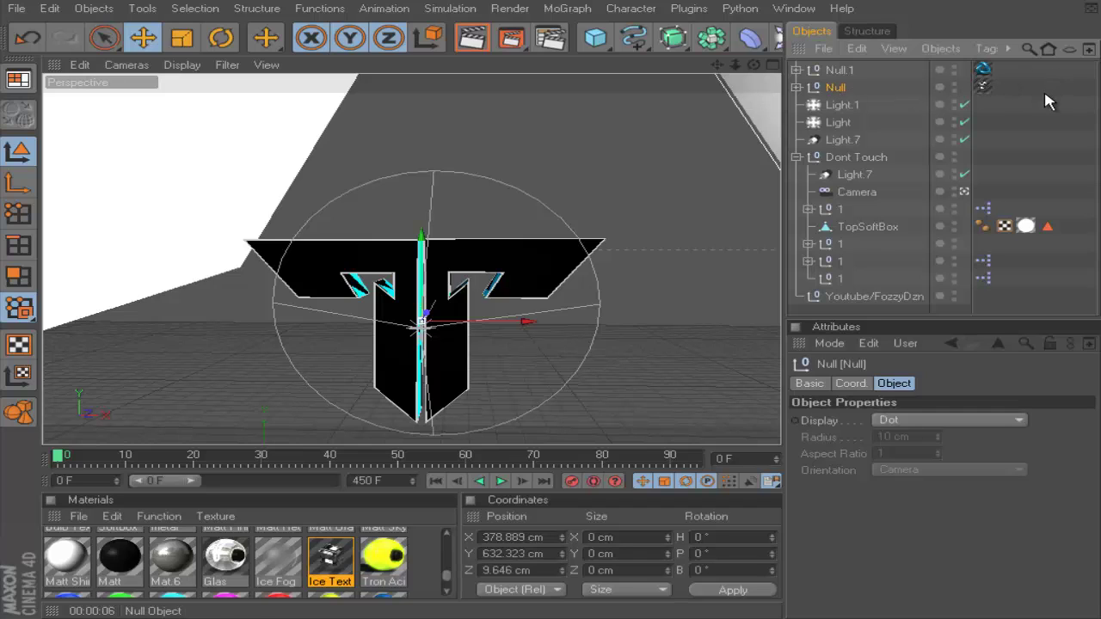
Select Null.1 and Null together and bring up the Thrausi 1.22 R12 plugin list
left_click_drag(1044, 94, 977, 64)
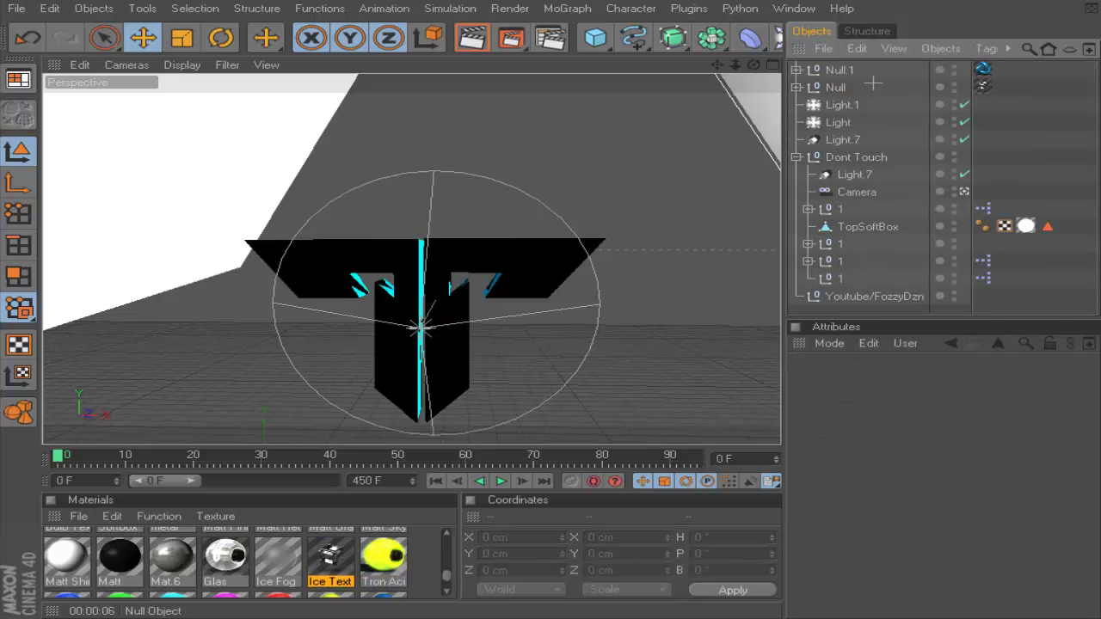
left_click(861, 71)
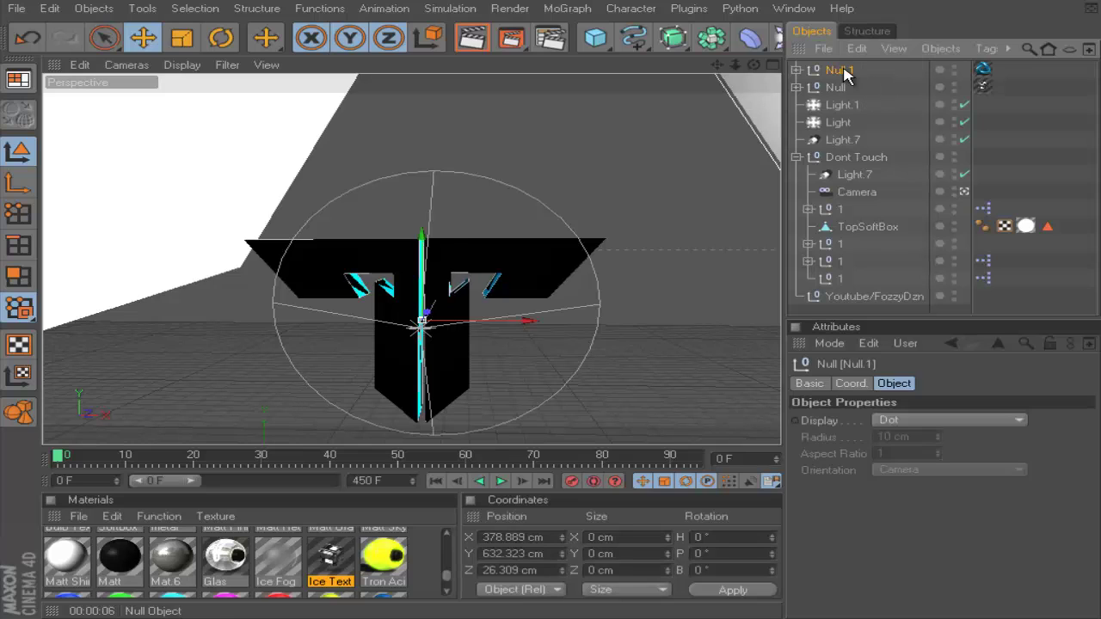
left_click(857, 88, "ctrl")
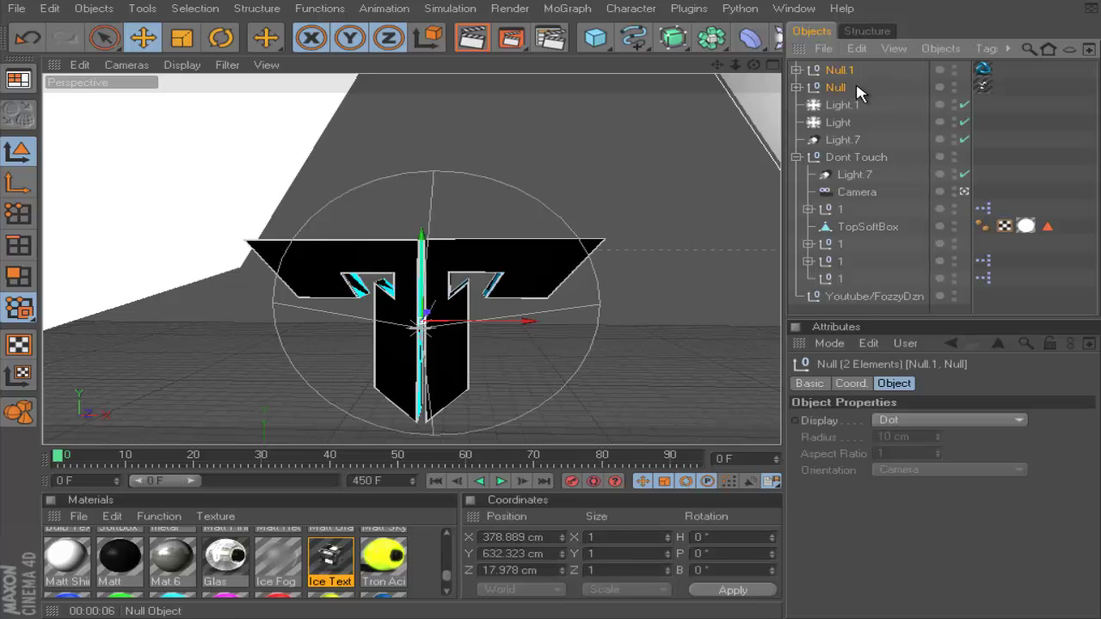
left_click(686, 12)
Try a Thrausi break on the nulls, dismiss the 'Can't Break This' warning, and expand Null.1
mouse_move(731, 72)
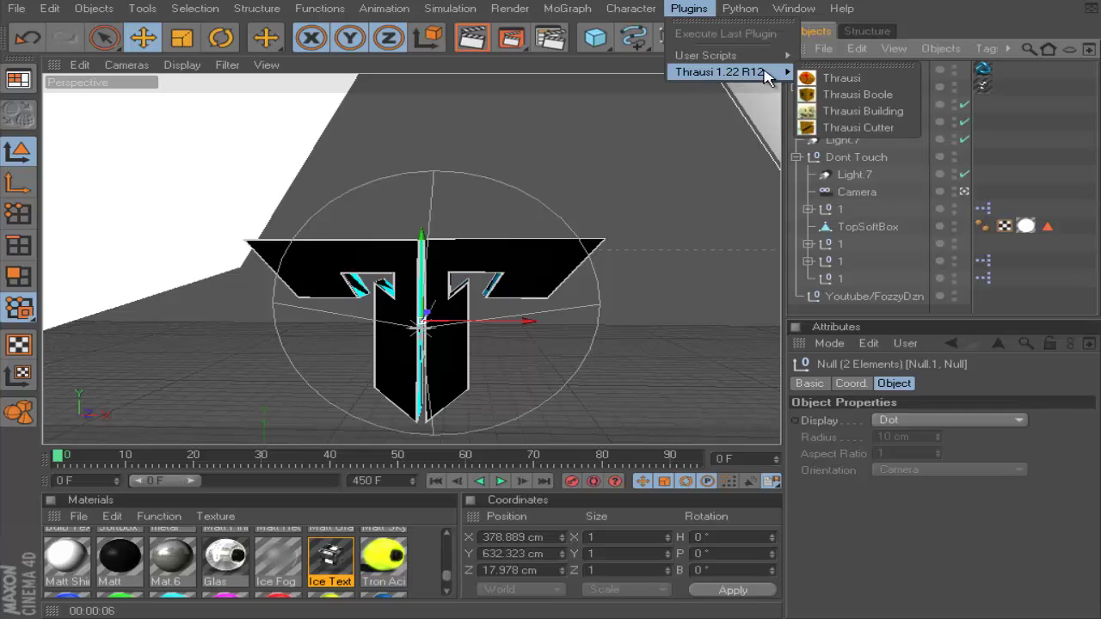
left_click(839, 77)
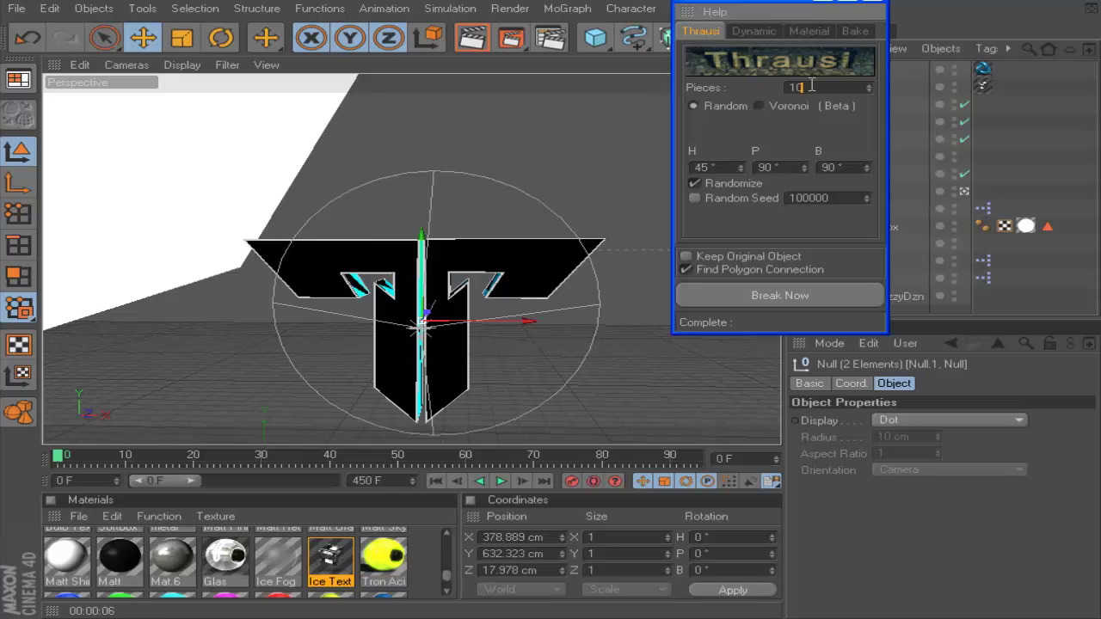
left_click(773, 296)
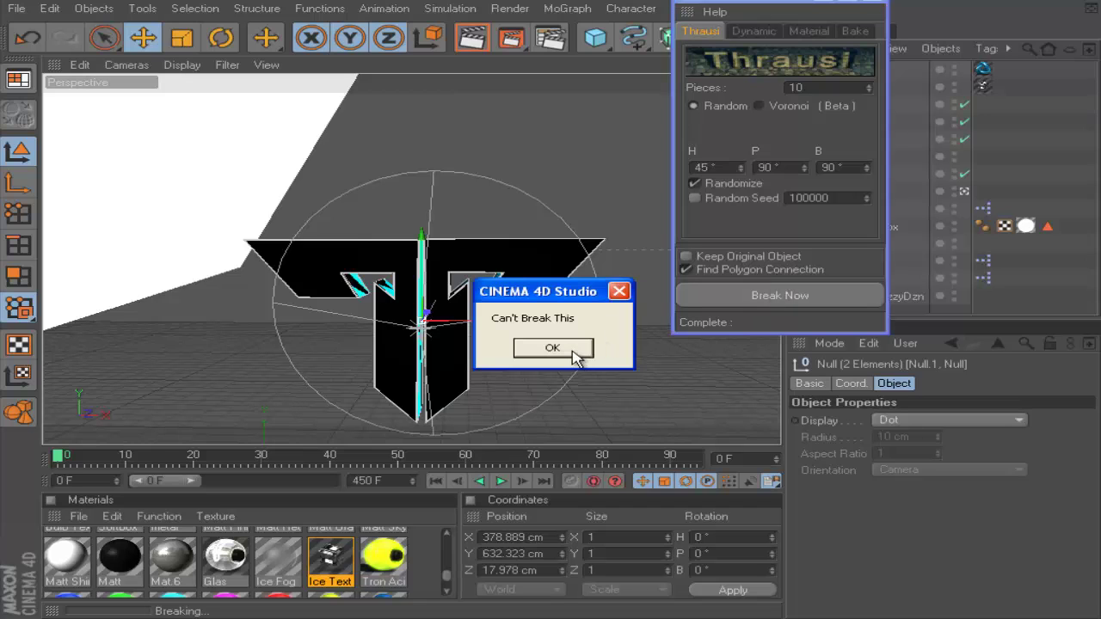
left_click(572, 350)
left_click_drag(819, 1, 650, 43)
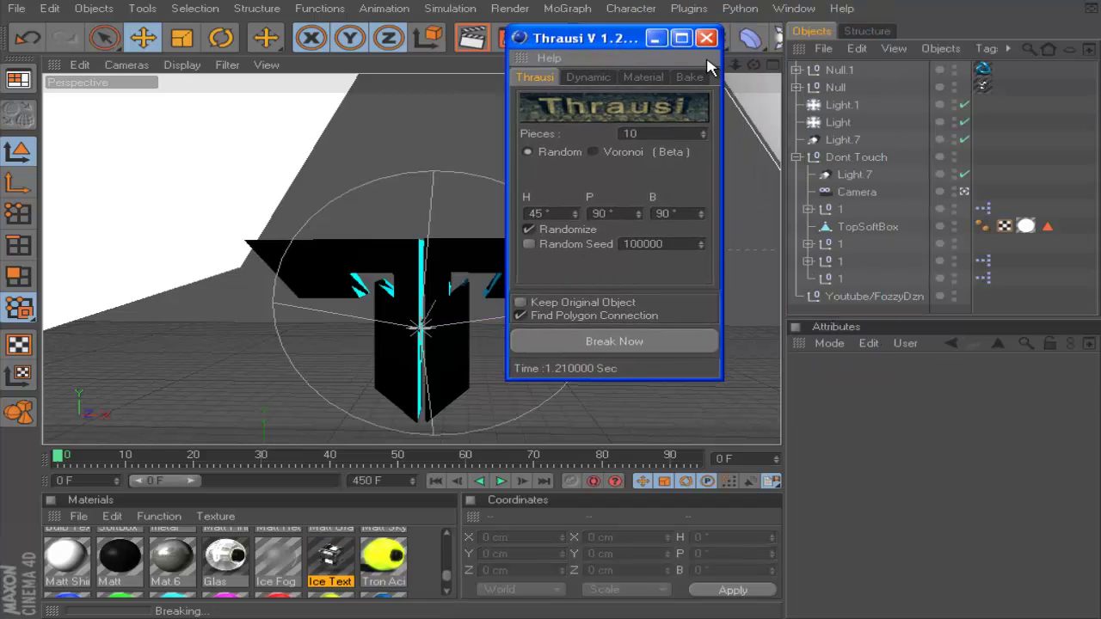
left_click(710, 37)
left_click(796, 70)
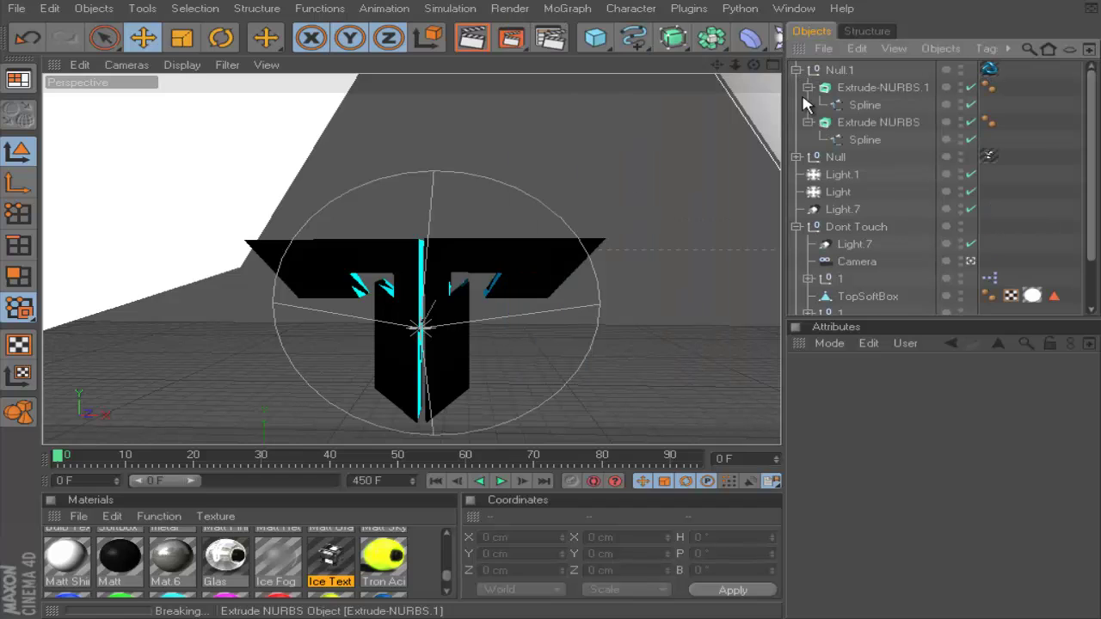
Expand Null and select all nine logo Extrude NURBS and spline objects
left_click(796, 156)
left_click_drag(1062, 226, 847, 83)
left_click(630, 9)
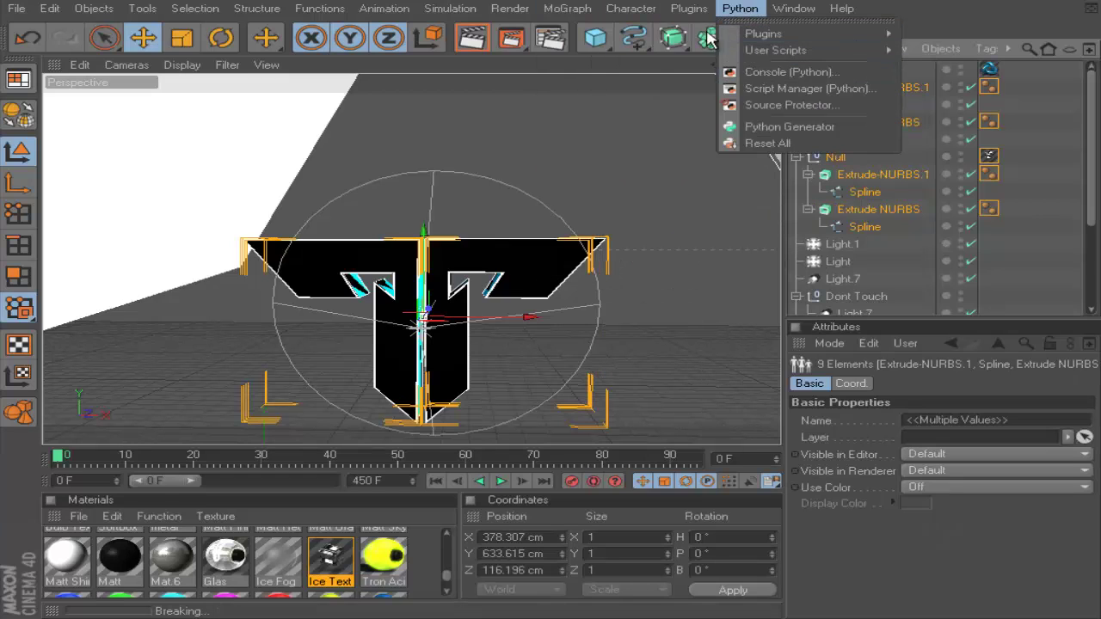
Tear off the Thrausi palette and break the selected logo objects into 10 pieces
mouse_move(688, 8)
mouse_move(701, 72)
left_click(817, 66)
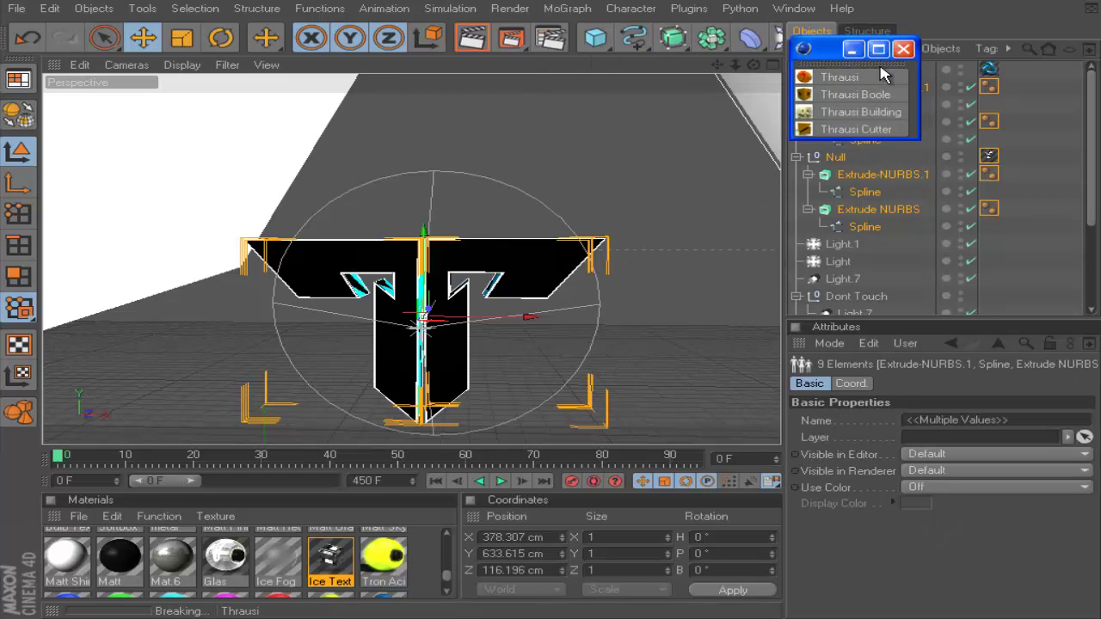
left_click(860, 79)
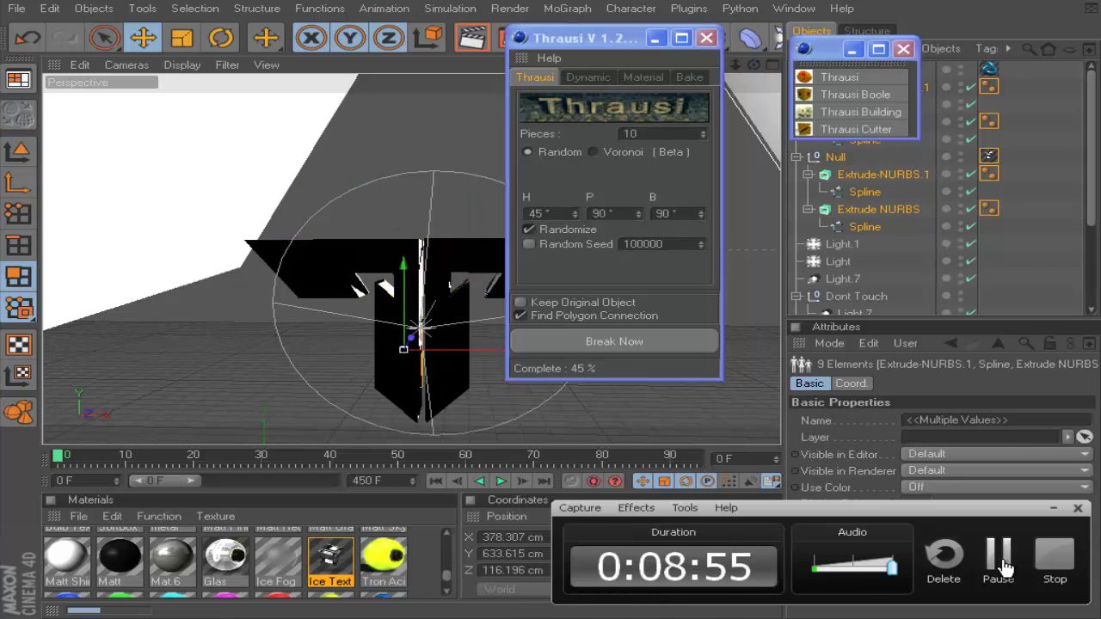
left_click(998, 557)
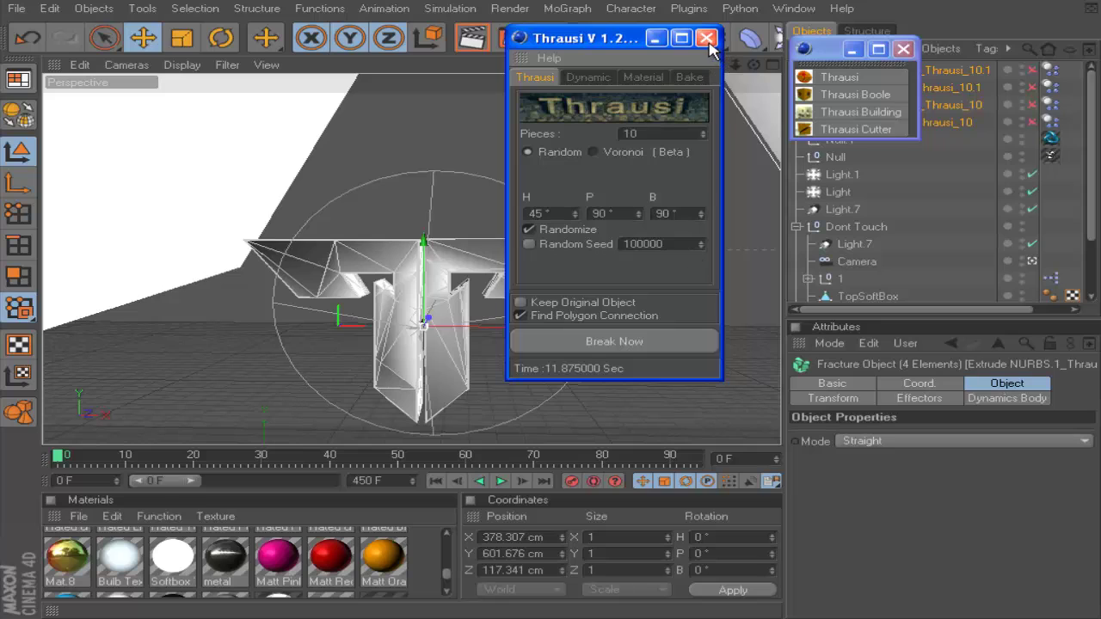
Close the Thrausi windows and enable all four Thrausi_10 fracture objects
left_click(706, 39)
left_click(903, 49)
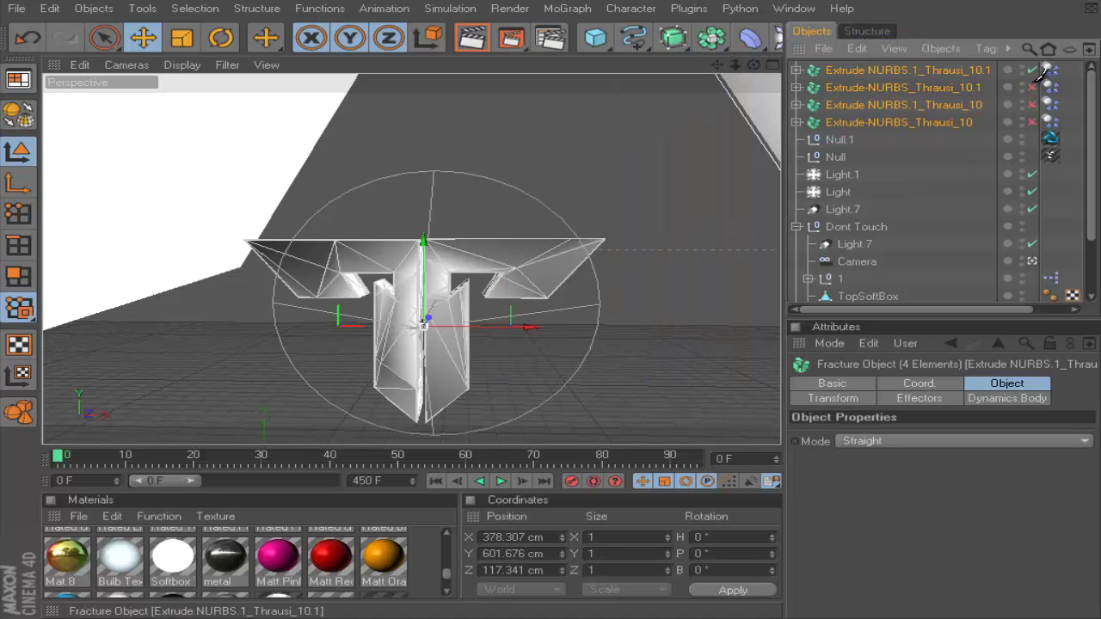
left_click_drag(1038, 76, 1037, 125)
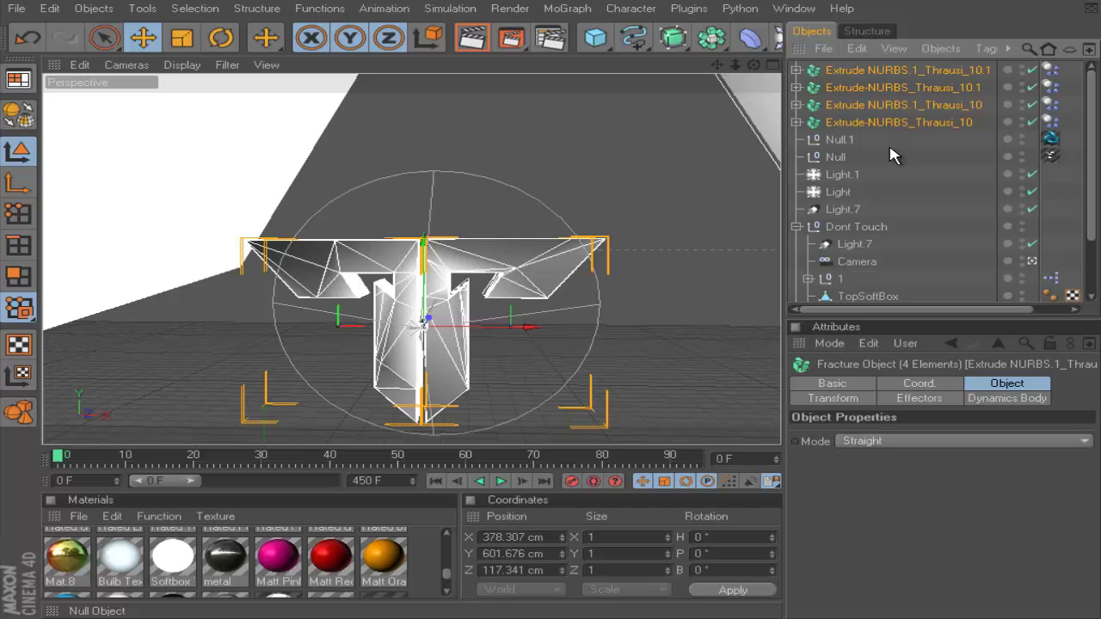
left_click(558, 9)
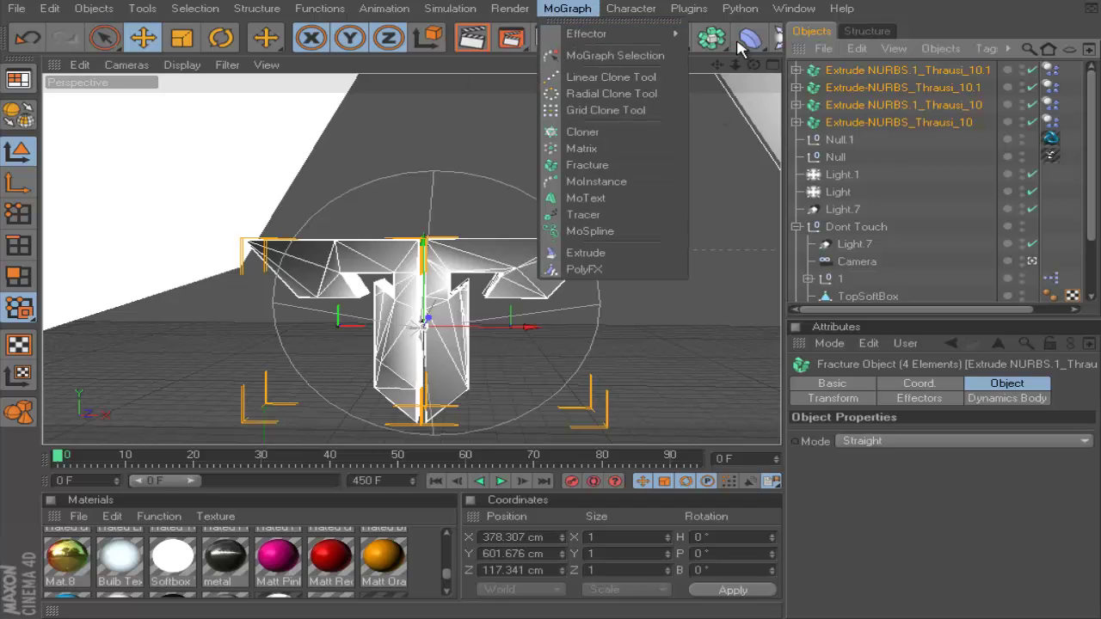
Add a Random effector and select the four fracture objects' Dynamics Body tags
key("Escape")
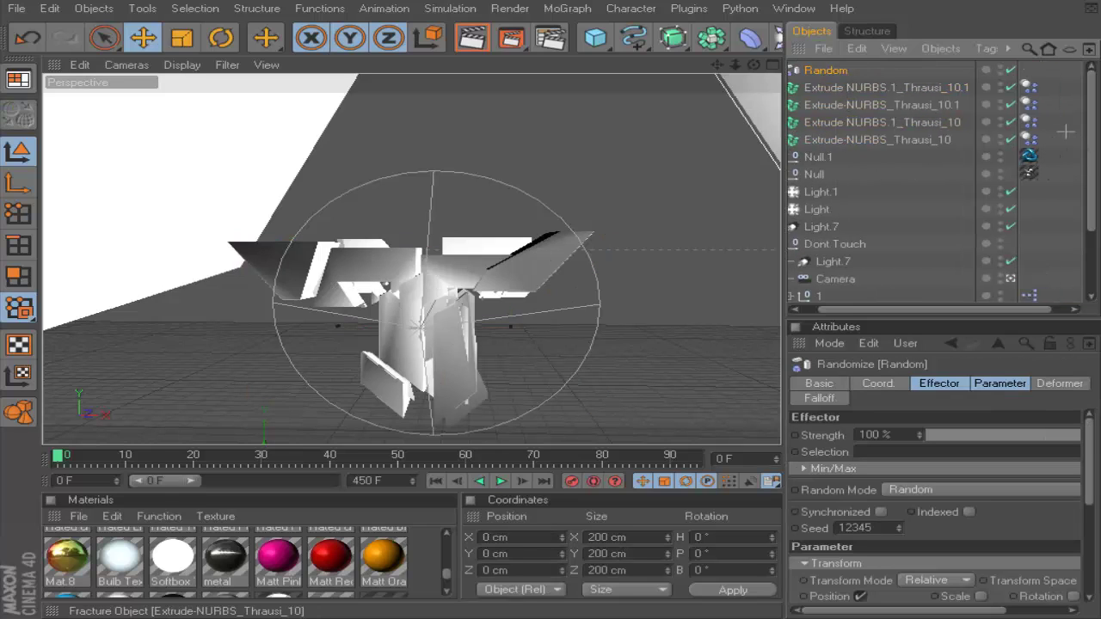
left_click_drag(1065, 131, 856, 83)
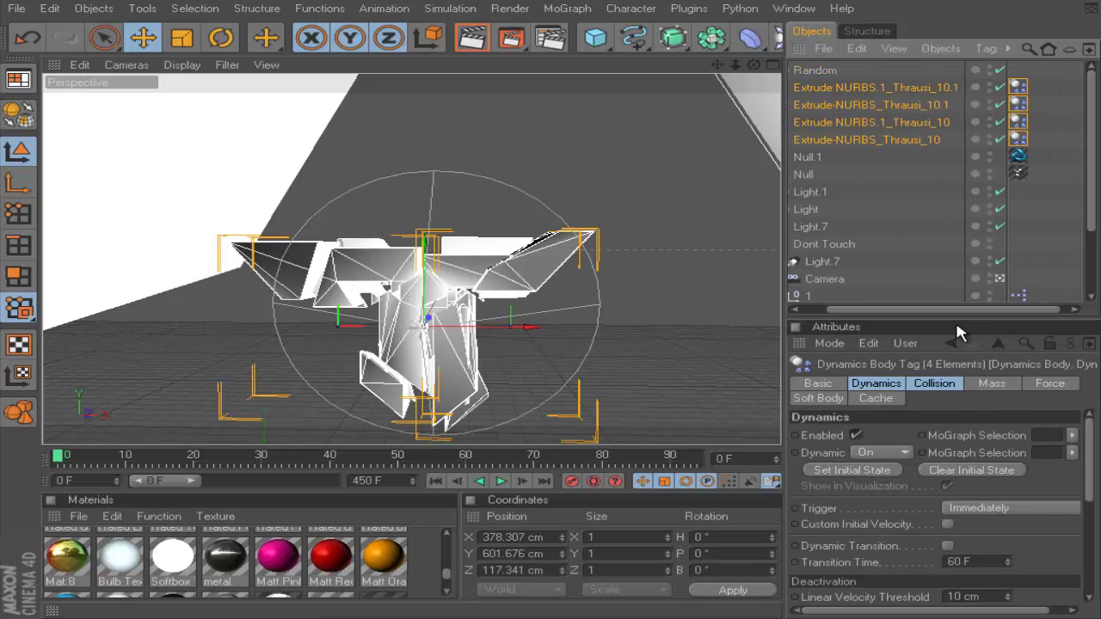
left_click_drag(941, 310, 908, 310)
left_click(1080, 195)
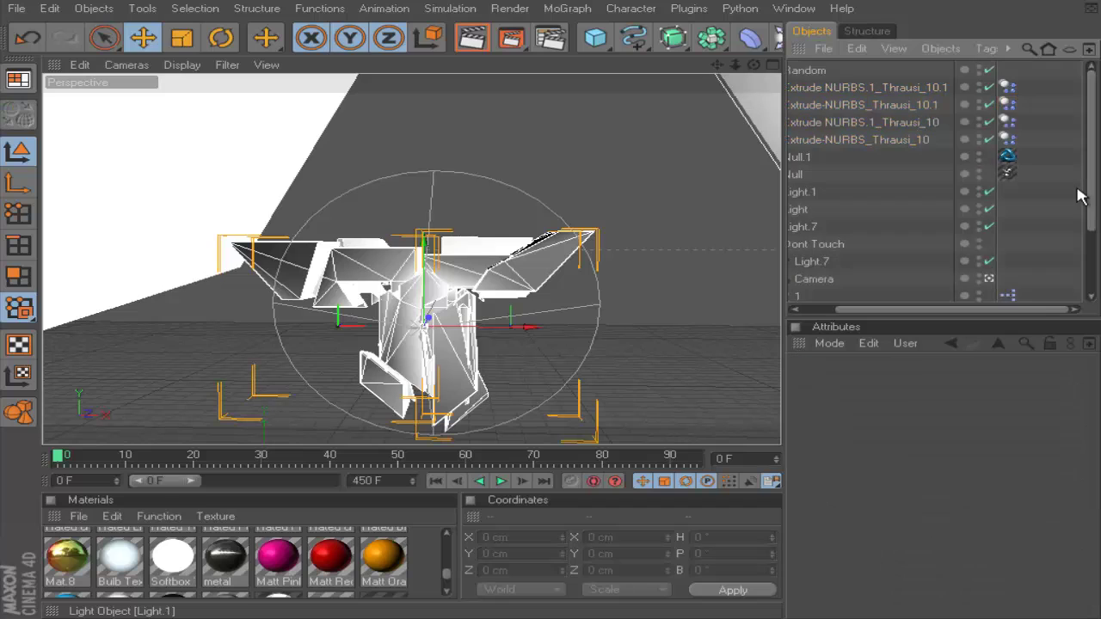
Nest the four fractured Extrude objects under the Random effector
left_click_drag(1075, 181, 997, 86)
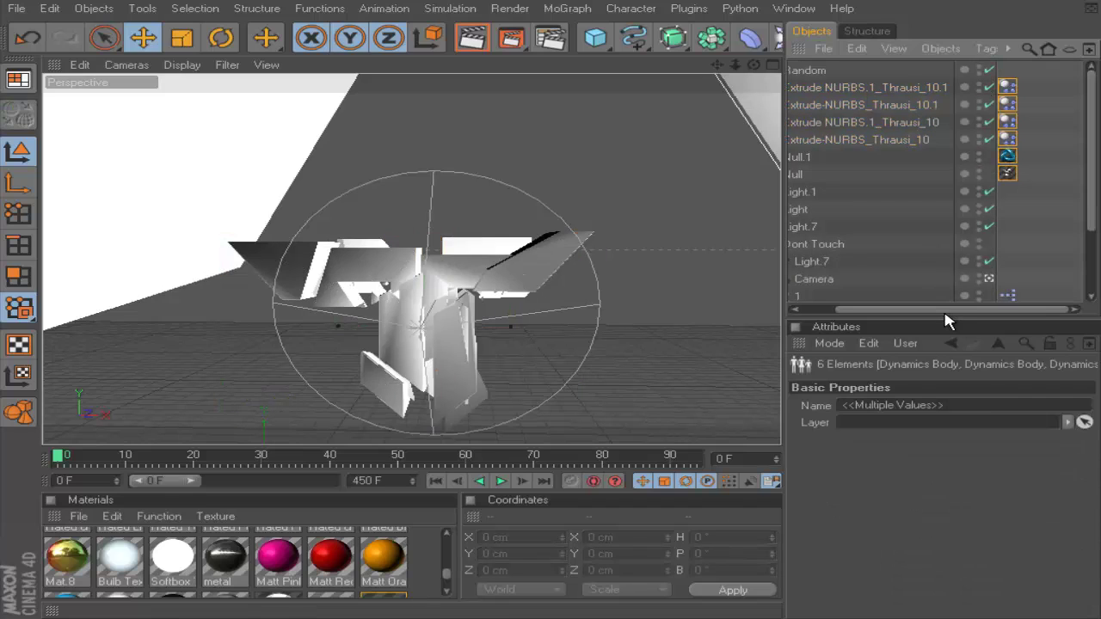
left_click_drag(946, 311, 886, 312)
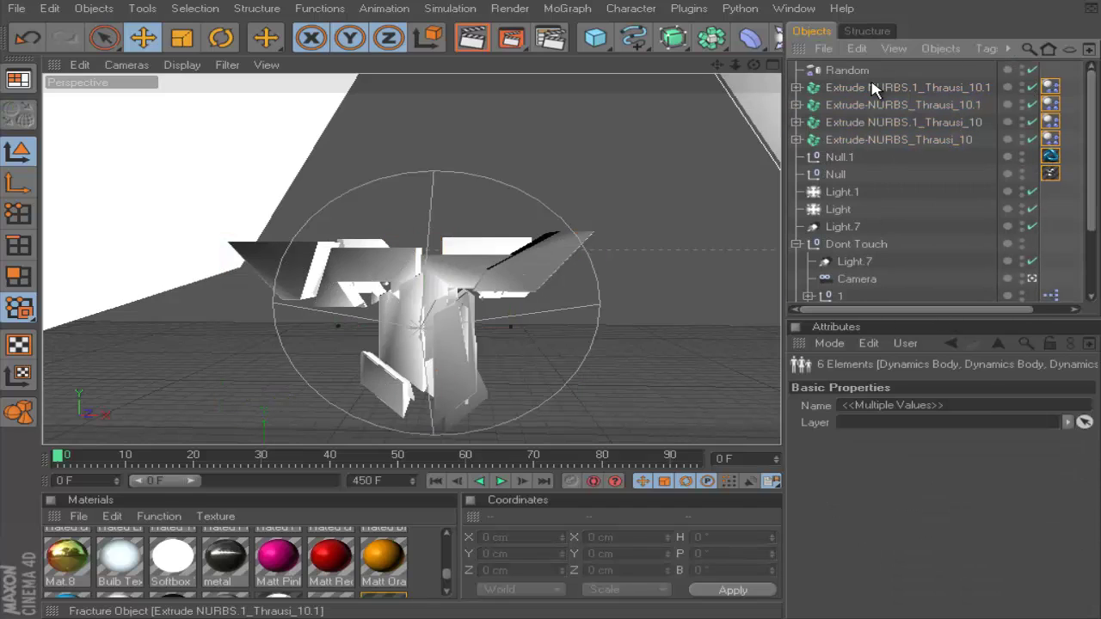
left_click_drag(874, 89, 868, 74)
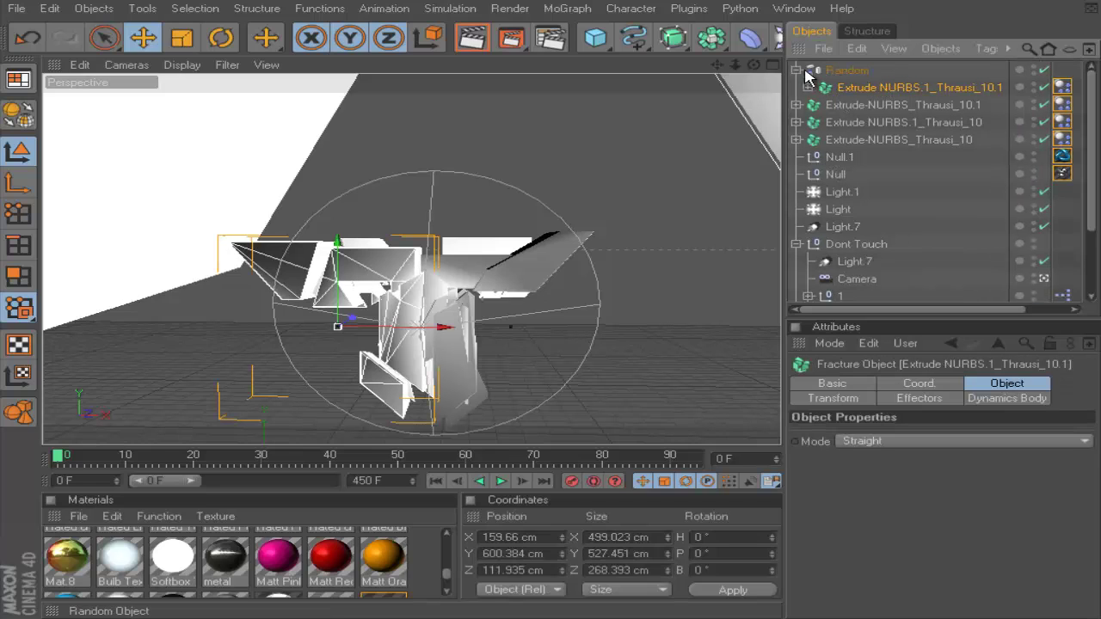
left_click(800, 73)
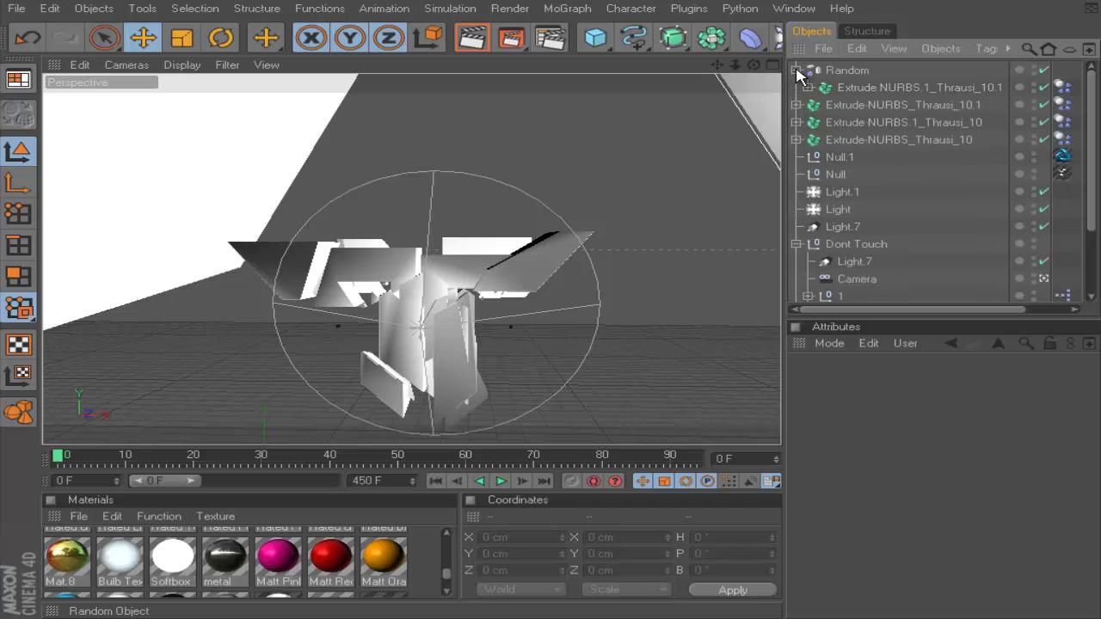
left_click(796, 73)
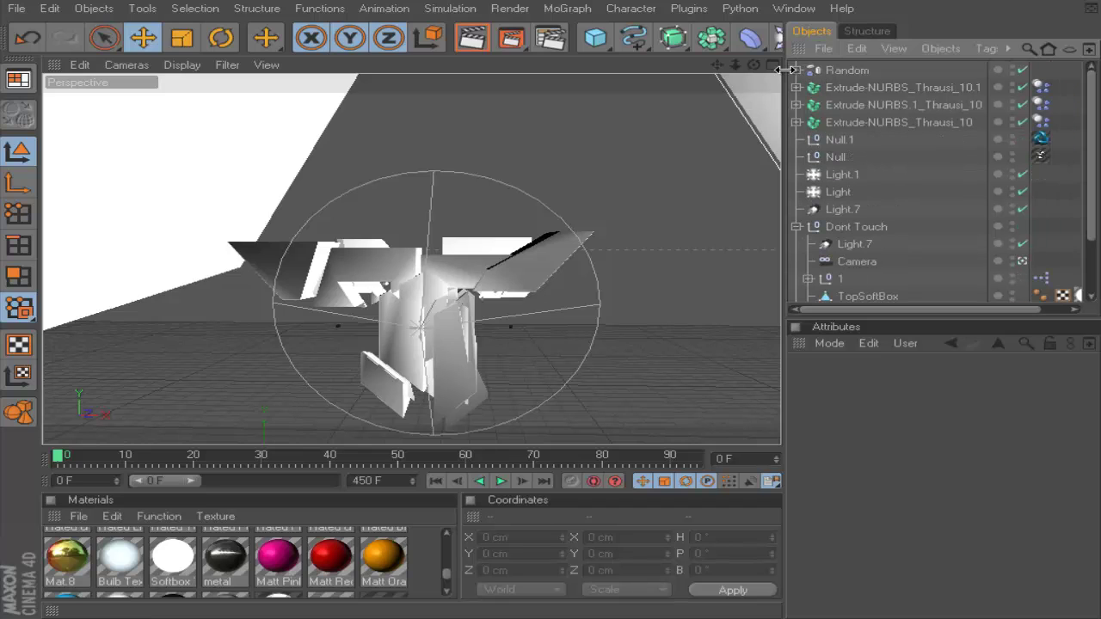
left_click(797, 72)
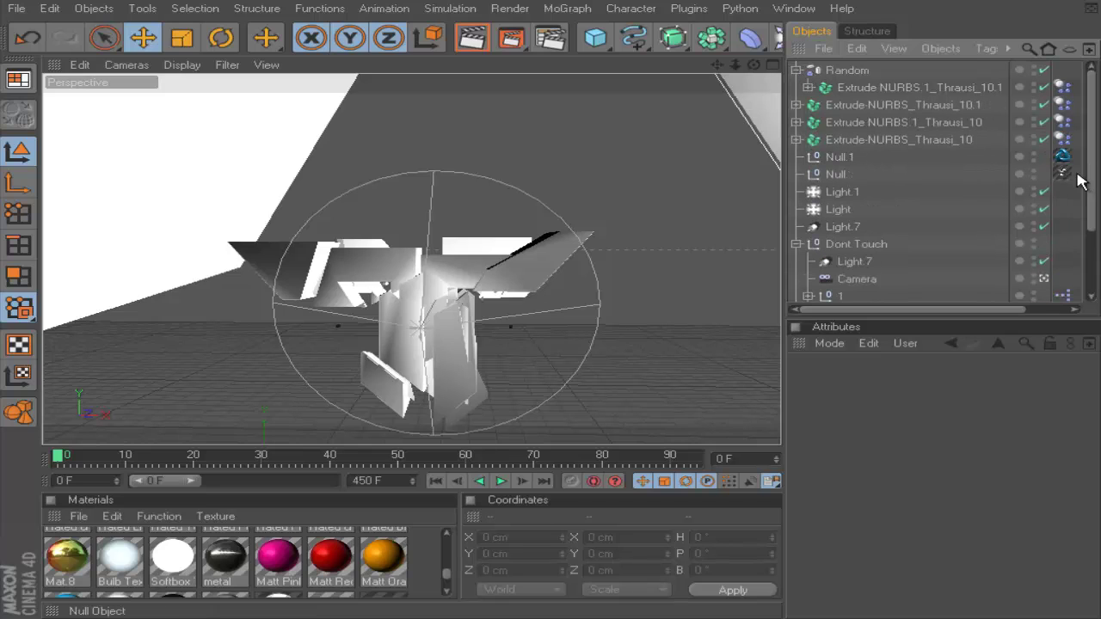
left_click_drag(1085, 176, 998, 79)
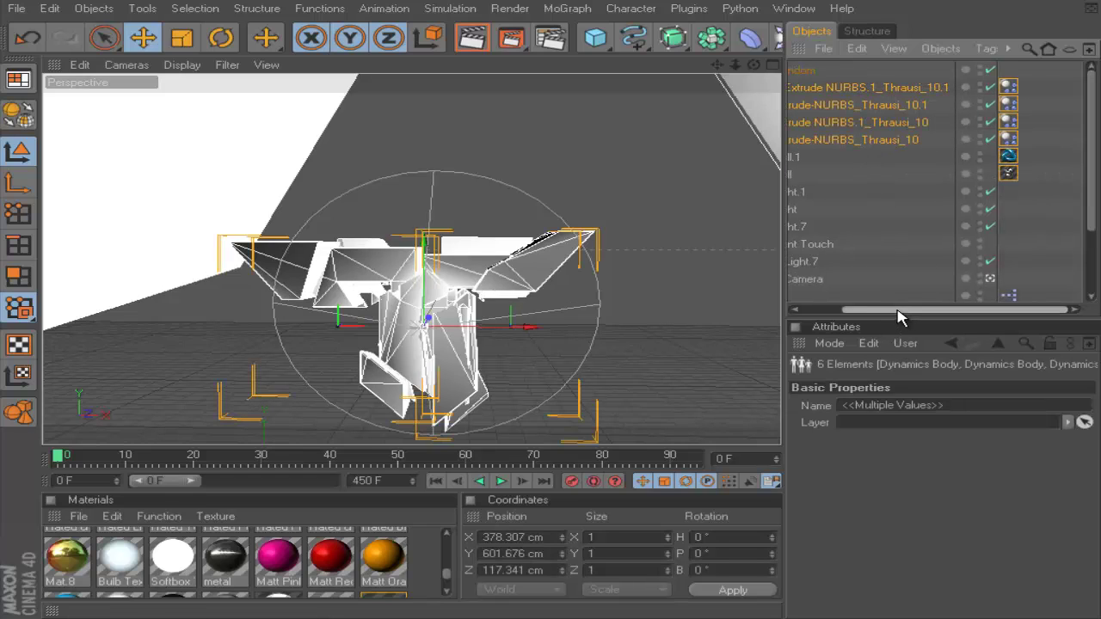
left_click_drag(900, 308, 830, 73)
left_click_drag(838, 121, 852, 141)
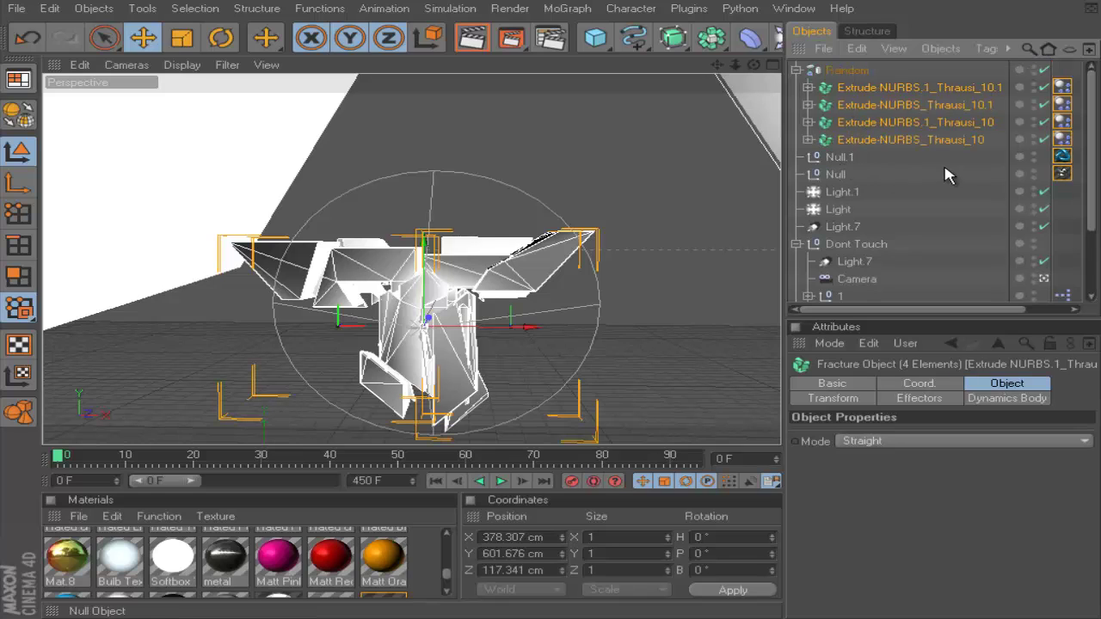
Review the fracture objects' Basic, Coordinates, Dynamics Body, Effectors and Transform properties
left_click(851, 385)
left_click(926, 385)
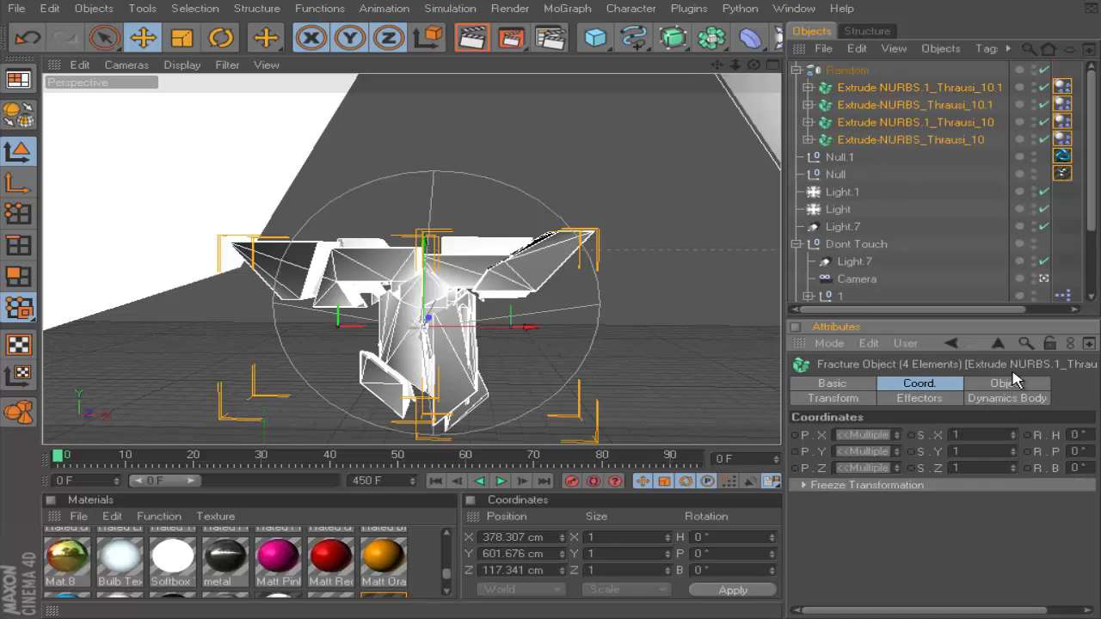
left_click(998, 398)
left_click(919, 399)
left_click(849, 400)
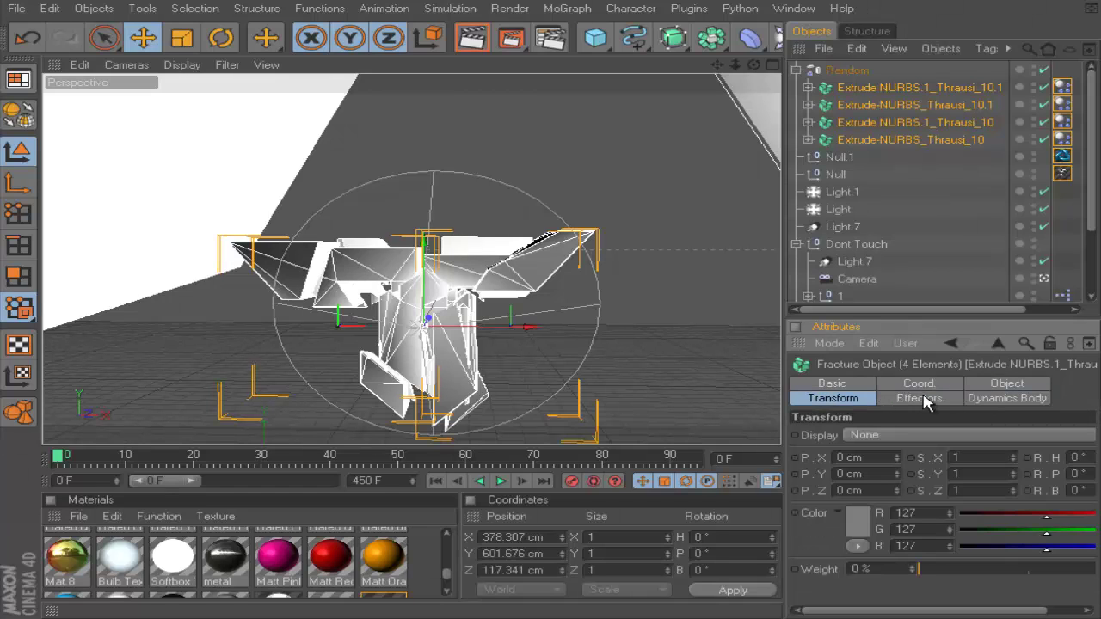
Select the four fractured pieces with both nulls, then select the Random effector
left_click(923, 179)
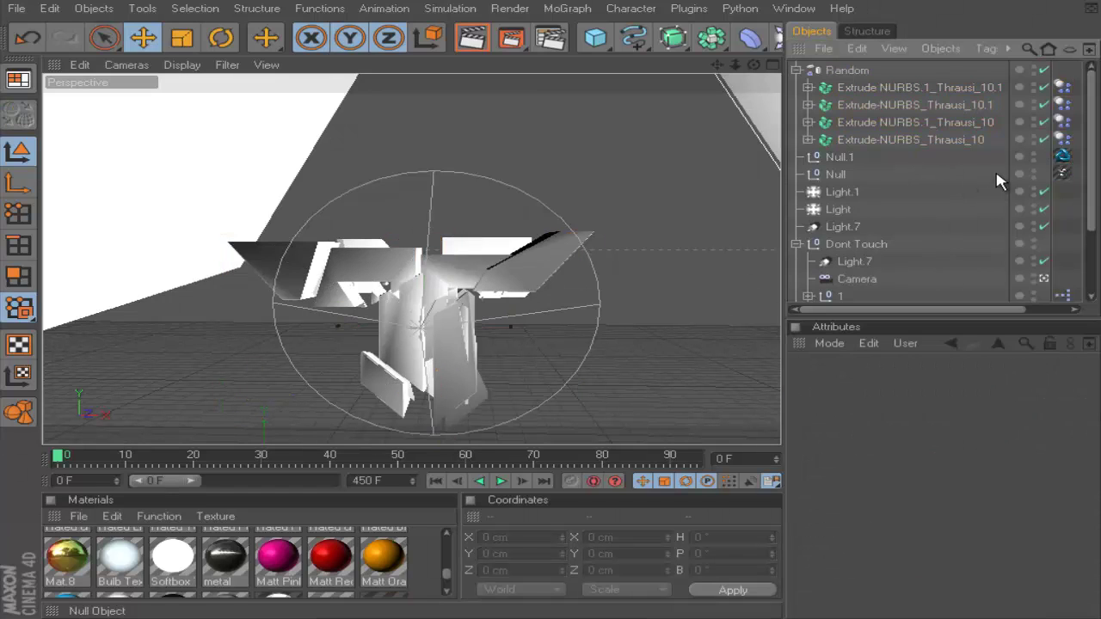
left_click_drag(965, 175, 860, 82)
left_click_drag(867, 156, 850, 70)
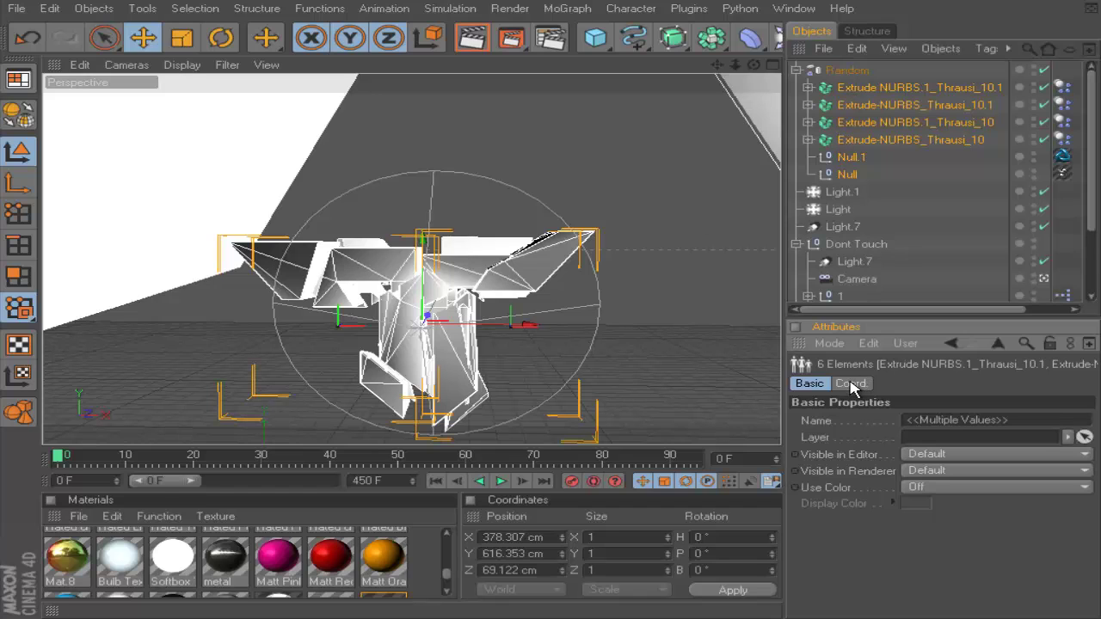
left_click(854, 72)
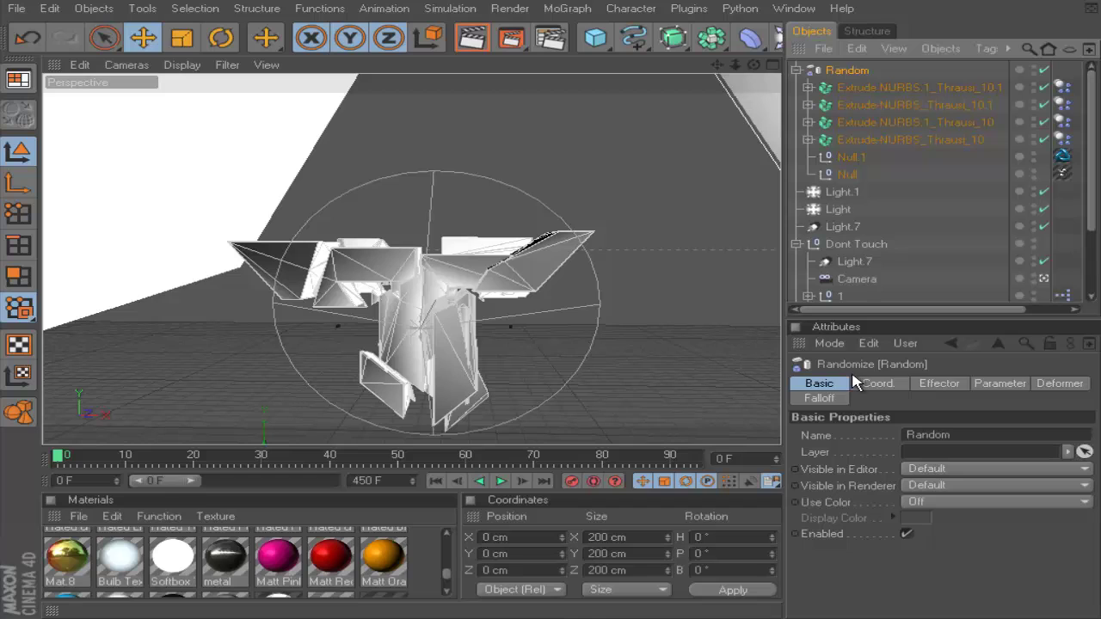
Group the seven objects from Null up to Random under a new Null
right_click(900, 125)
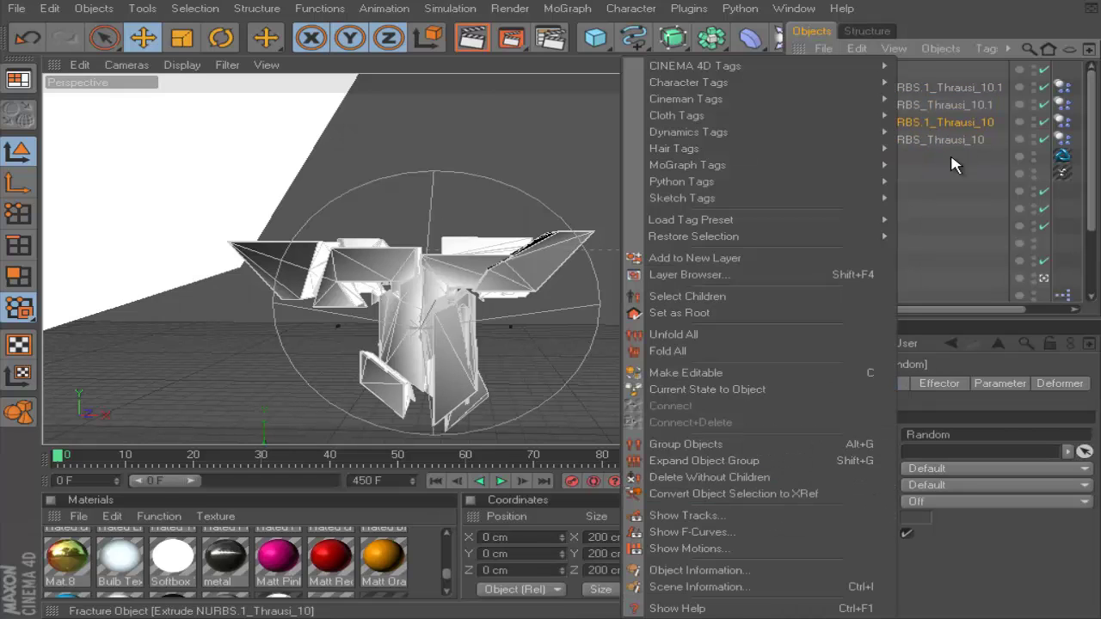
left_click(955, 165)
left_click_drag(907, 176, 897, 74)
right_click(898, 74)
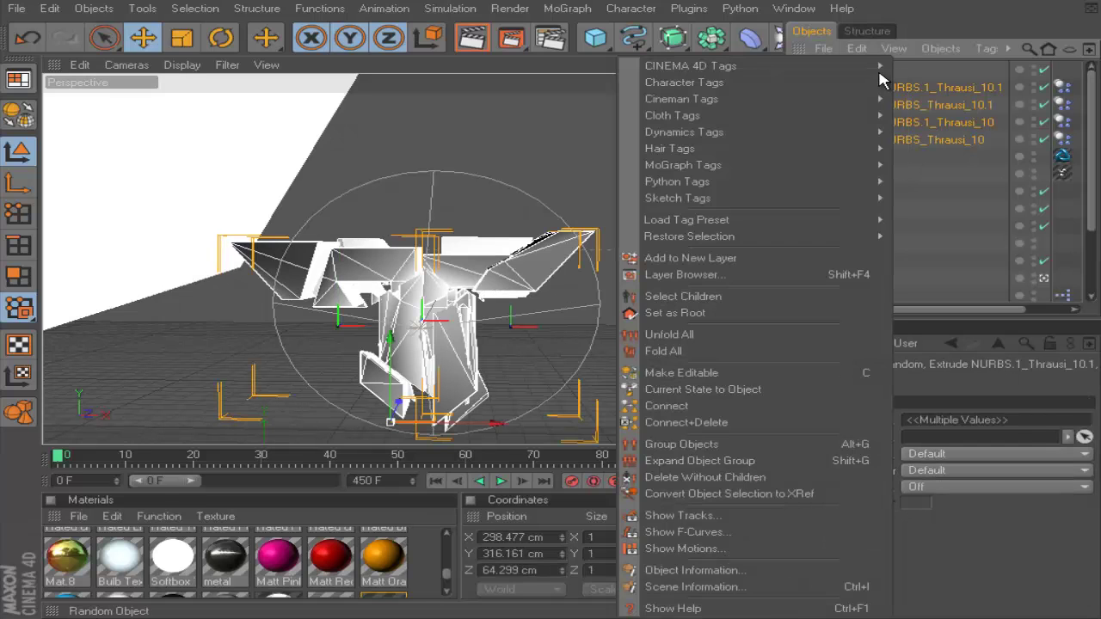
left_click(762, 450)
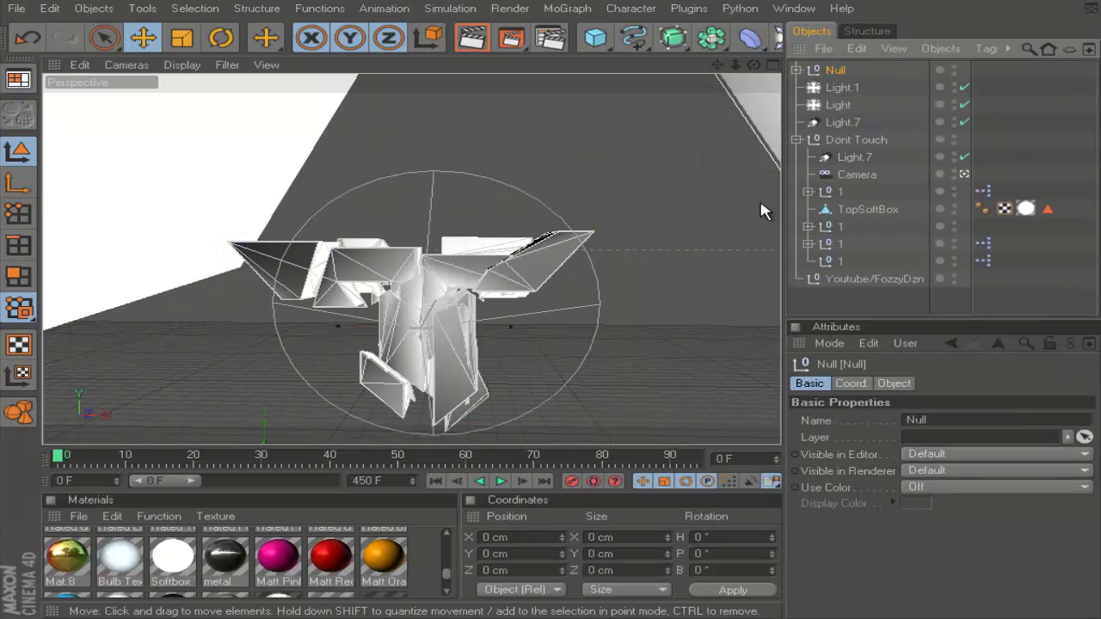
Expand the new Null group and select the Random effector inside it
left_click(796, 70)
left_click(797, 69)
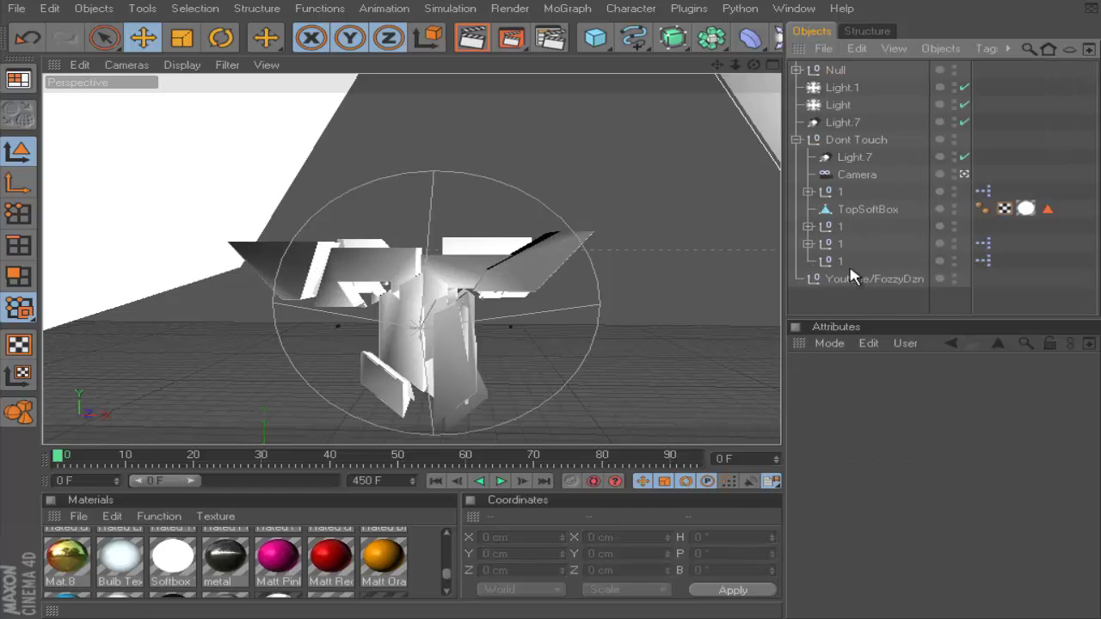
left_click(854, 71)
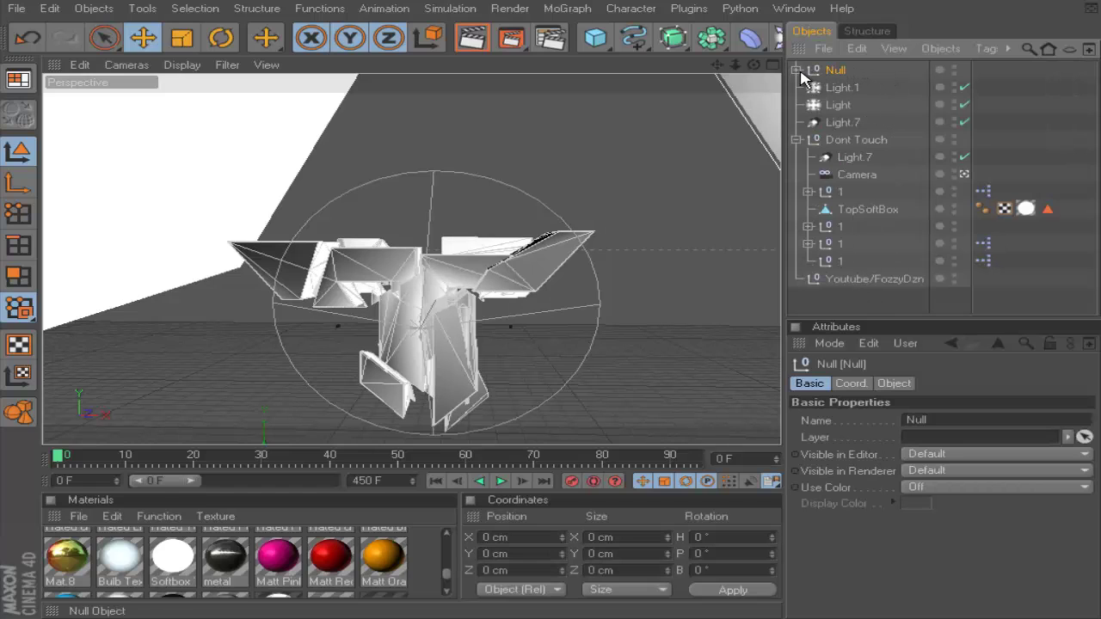
left_click(797, 71)
left_click(828, 87)
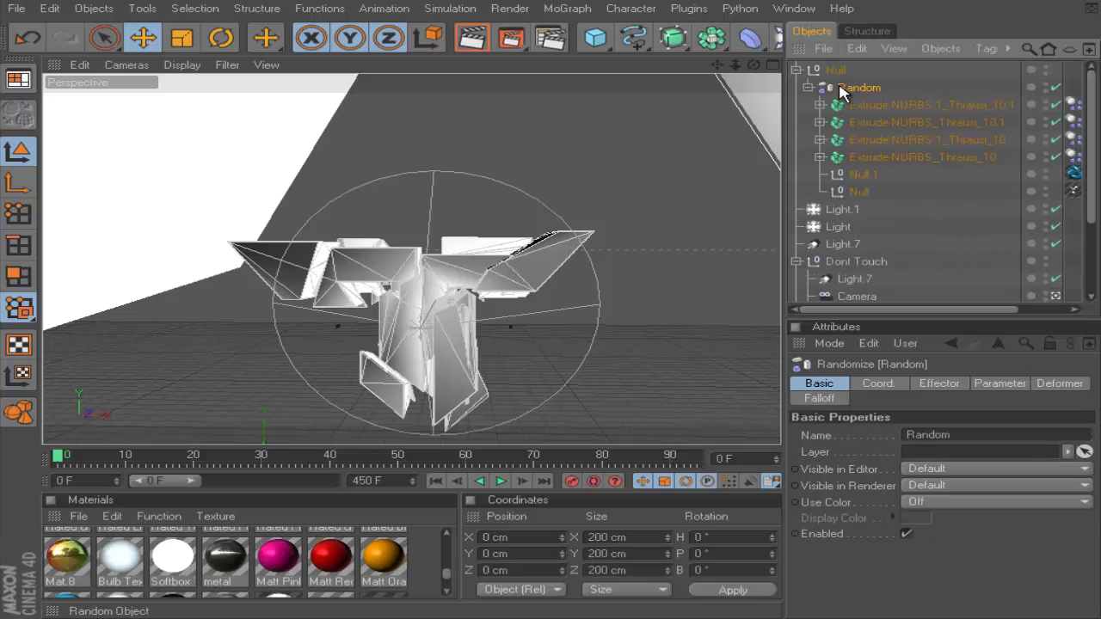
Set the Random effector's Deformation mode to Point
left_click(939, 384)
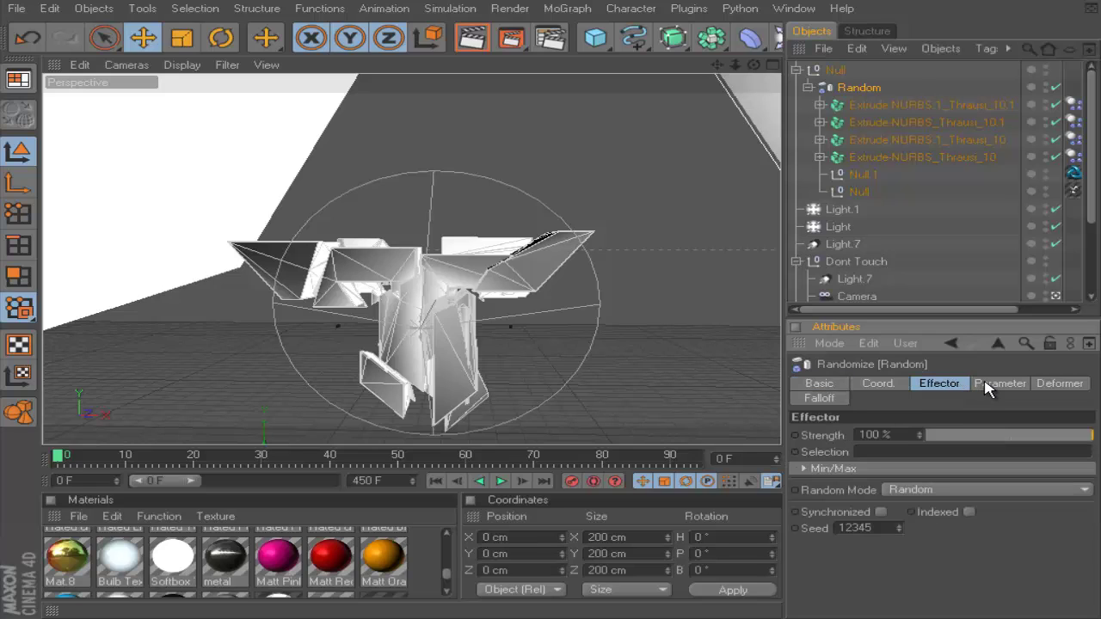
left_click(988, 388)
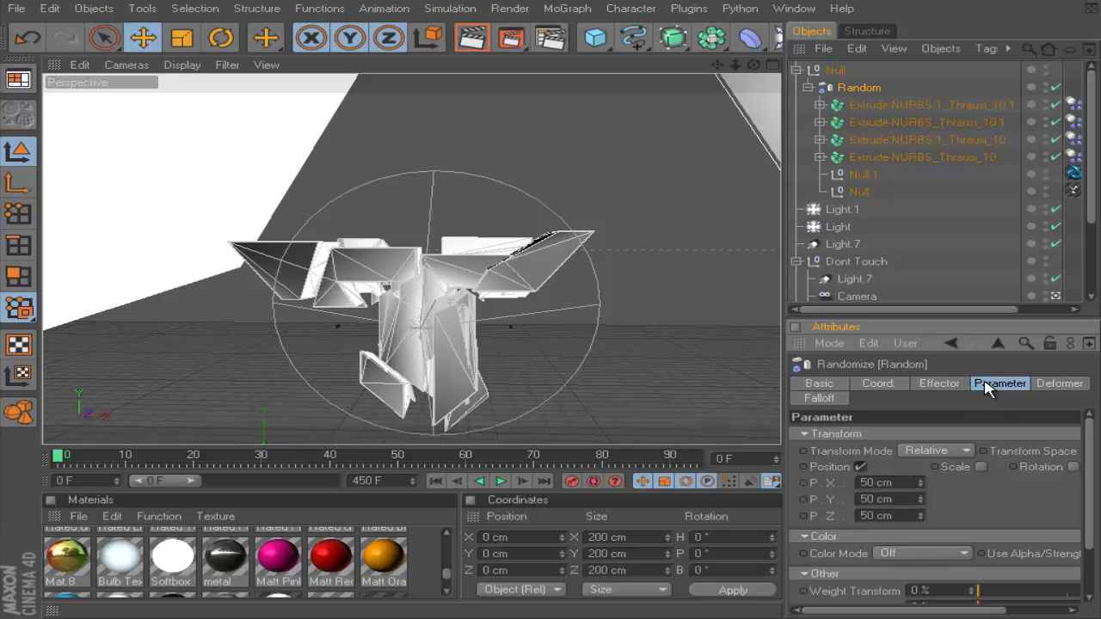
left_click(1059, 383)
left_click(905, 435)
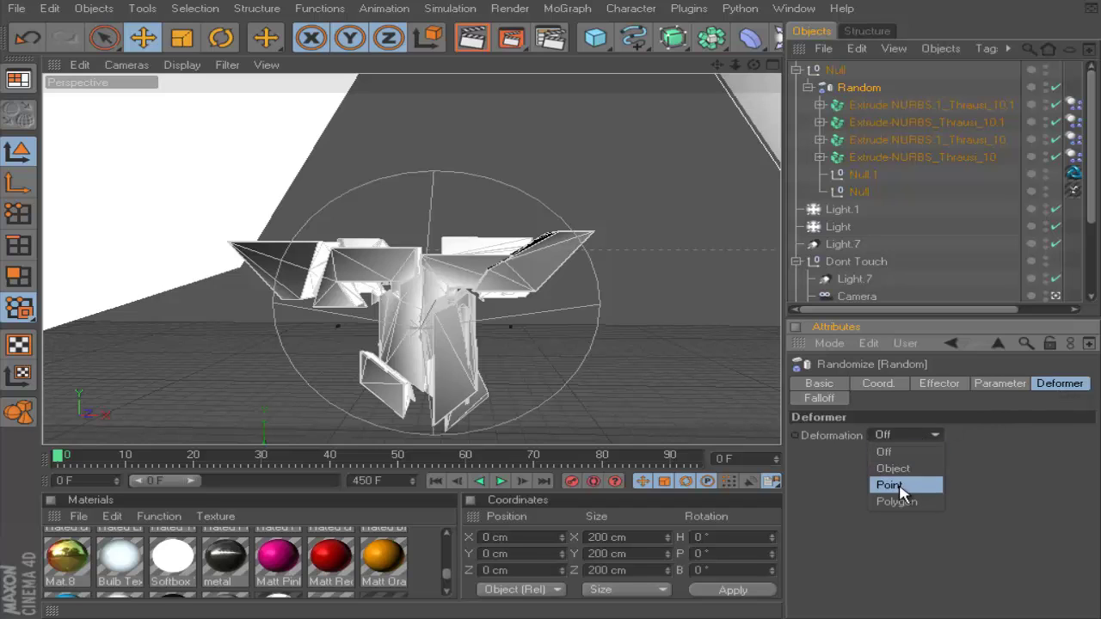
left_click(889, 486)
left_click(987, 390)
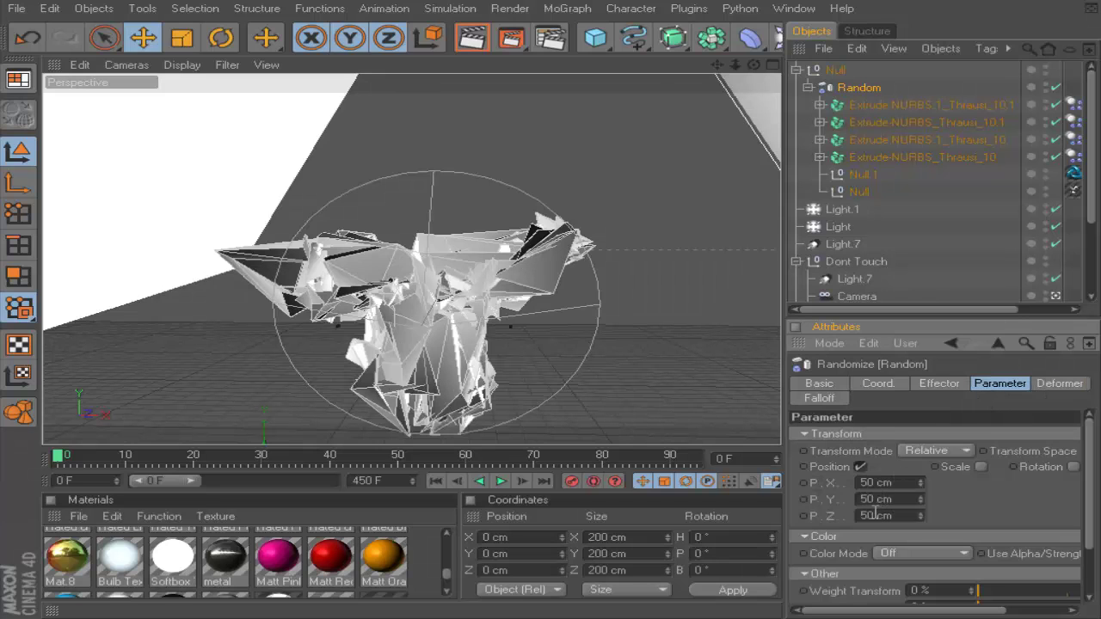
Lower the Random effector's Strength to 36%
left_click(938, 385)
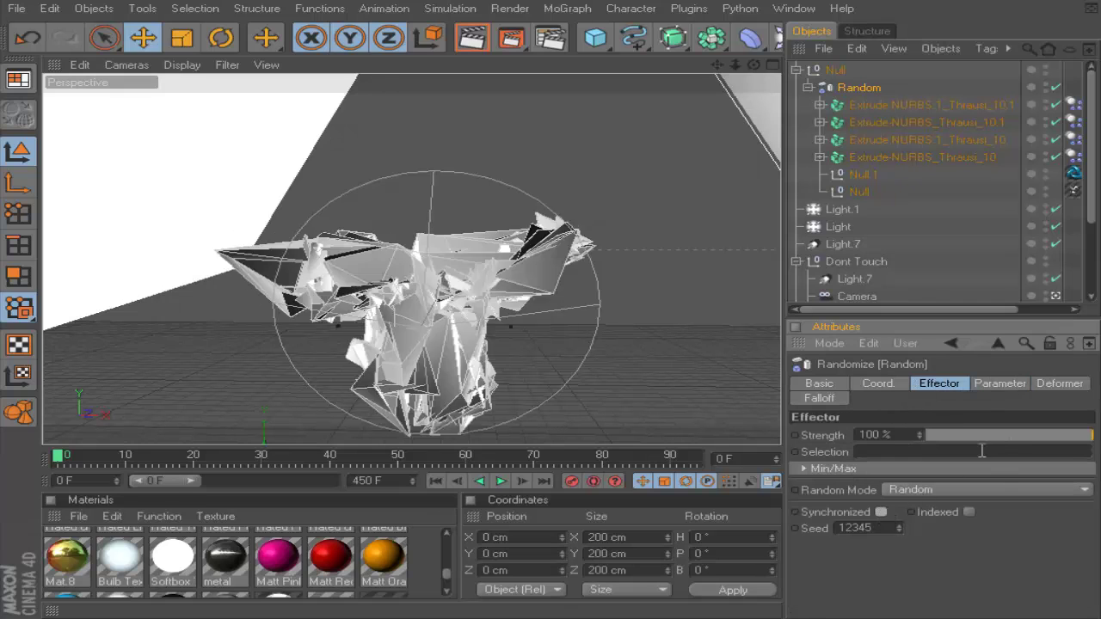
left_click(881, 512)
mouse_move(966, 443)
left_mouse_down()
mouse_move(916, 443)
mouse_move(1092, 437)
mouse_move(977, 454)
mouse_move(987, 455)
left_mouse_up()
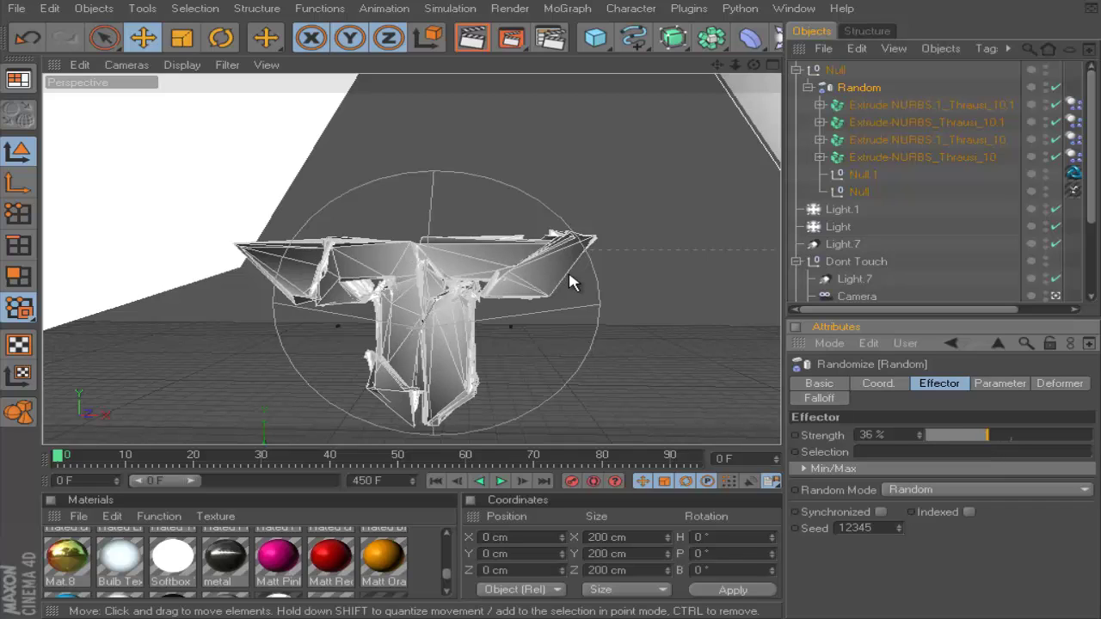
In render settings Options, set Ray Depth 3, Reflection Depth 2 and Shadow Depth 3
key("ctrl+b")
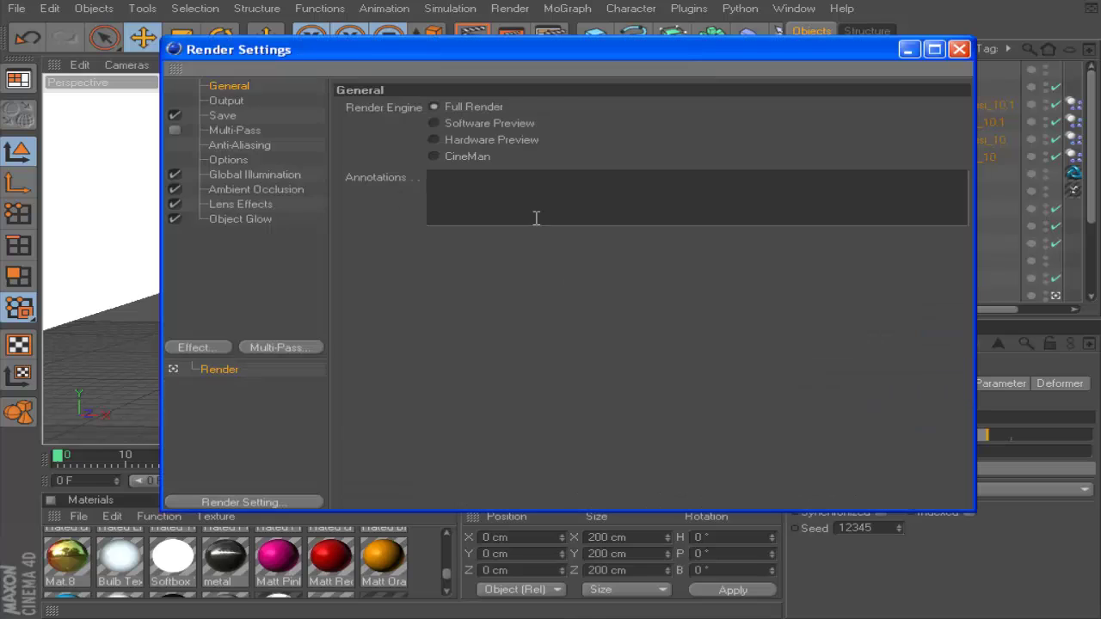
left_click(263, 162)
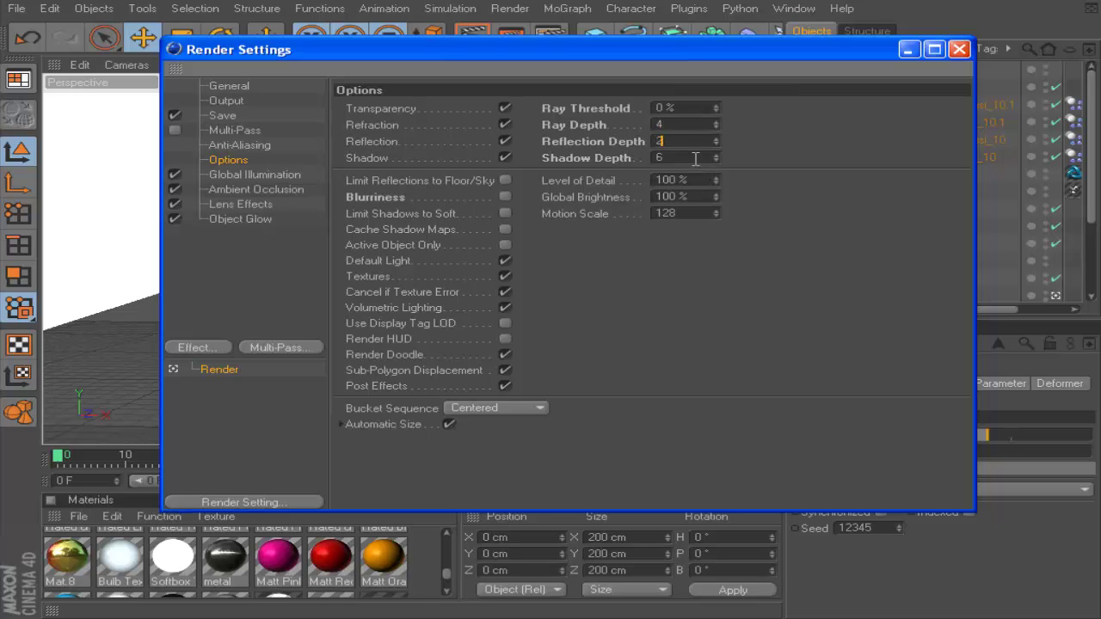
type("4")
key("Return")
type("3")
Render the view in Picture Viewer, which warns that files cannot be written
left_click(958, 50)
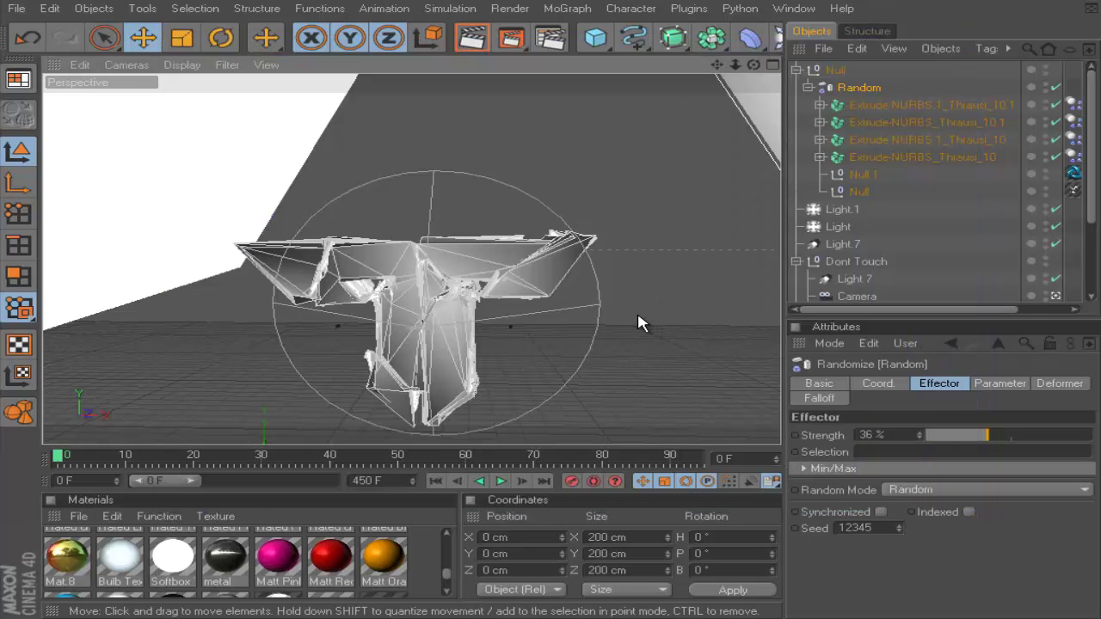
scroll(636, 312, "down", 1)
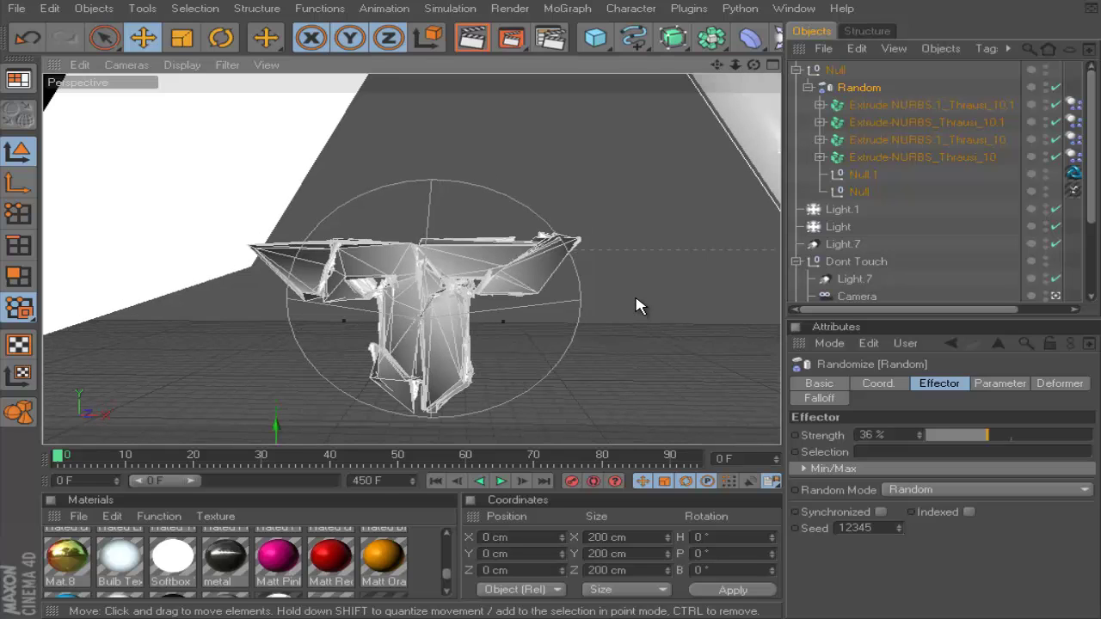
key("shift+r")
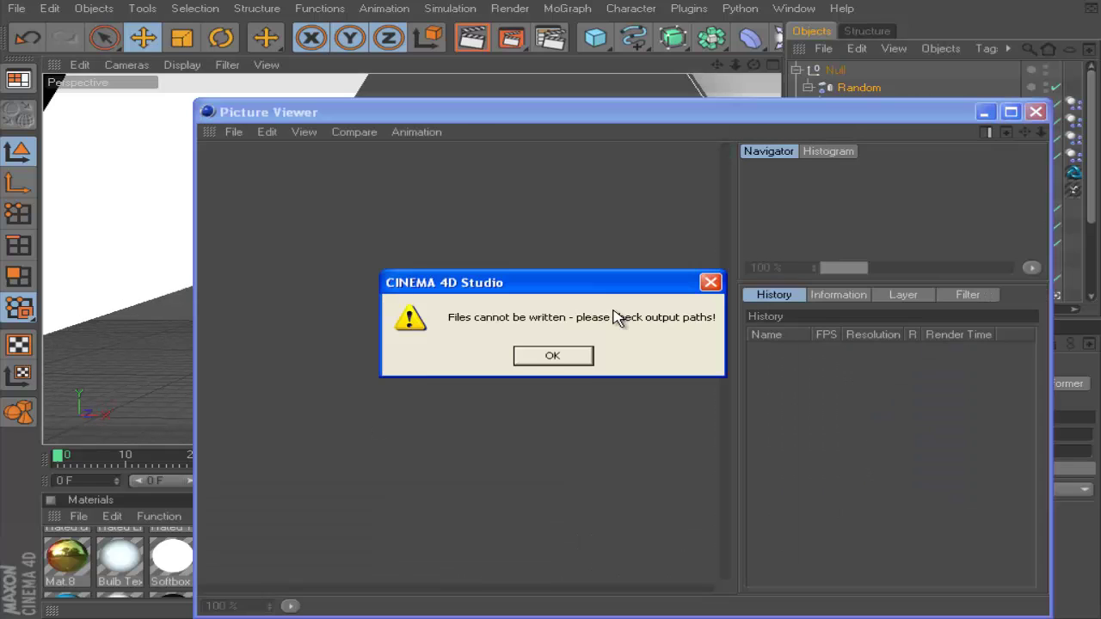
Dismiss the output path error, close the Picture Viewer and reopen Render Settings
left_click(570, 359)
left_click(1036, 112)
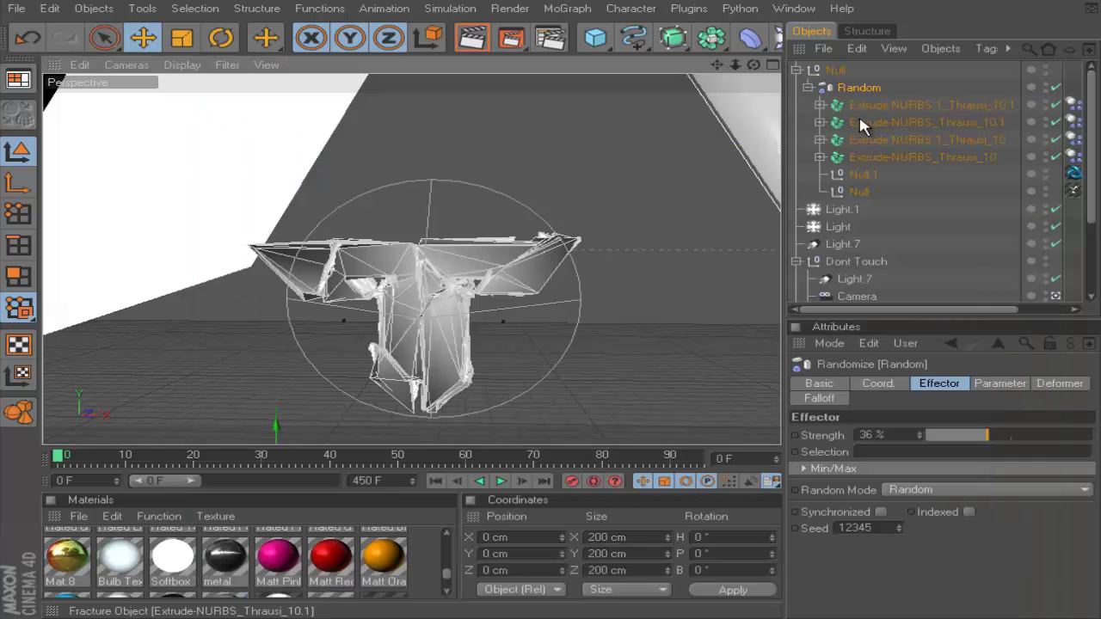
key("ctrl+b")
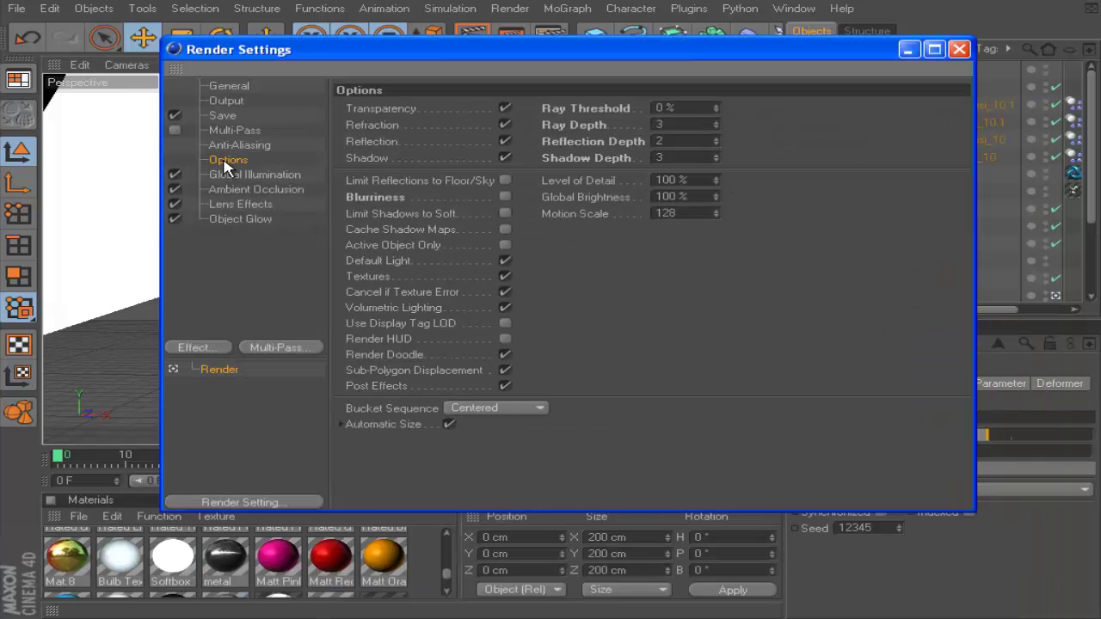
left_click(229, 86)
left_click(226, 100)
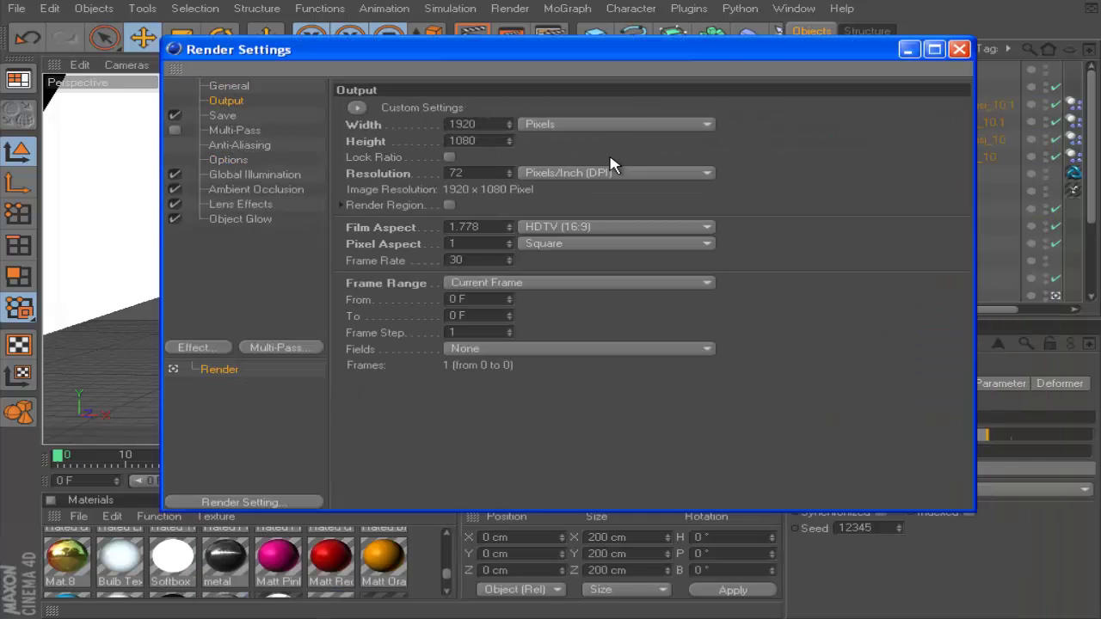
left_click(249, 87)
Set the saved image file to 'terz blue test logo' in My Documents
left_click(230, 103)
left_click(231, 117)
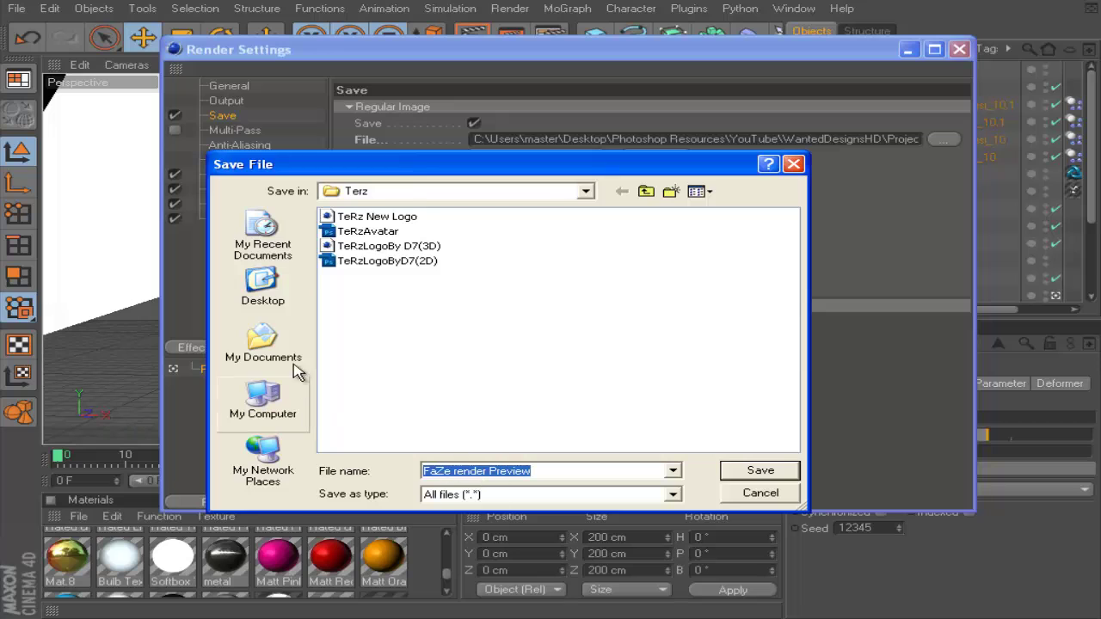
left_click(295, 368)
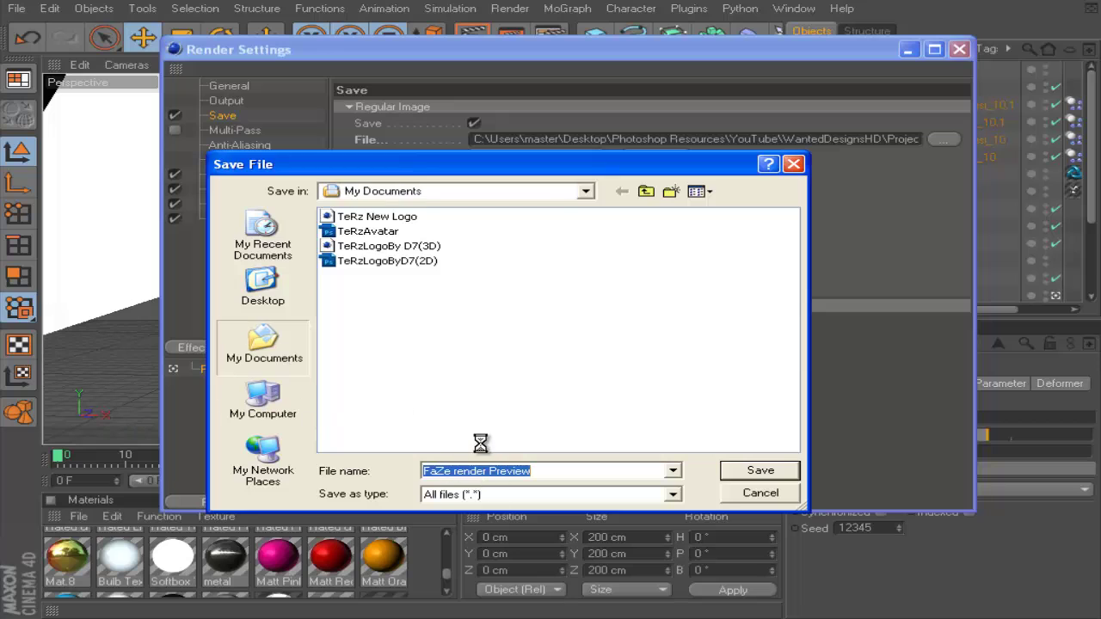
type("terz")
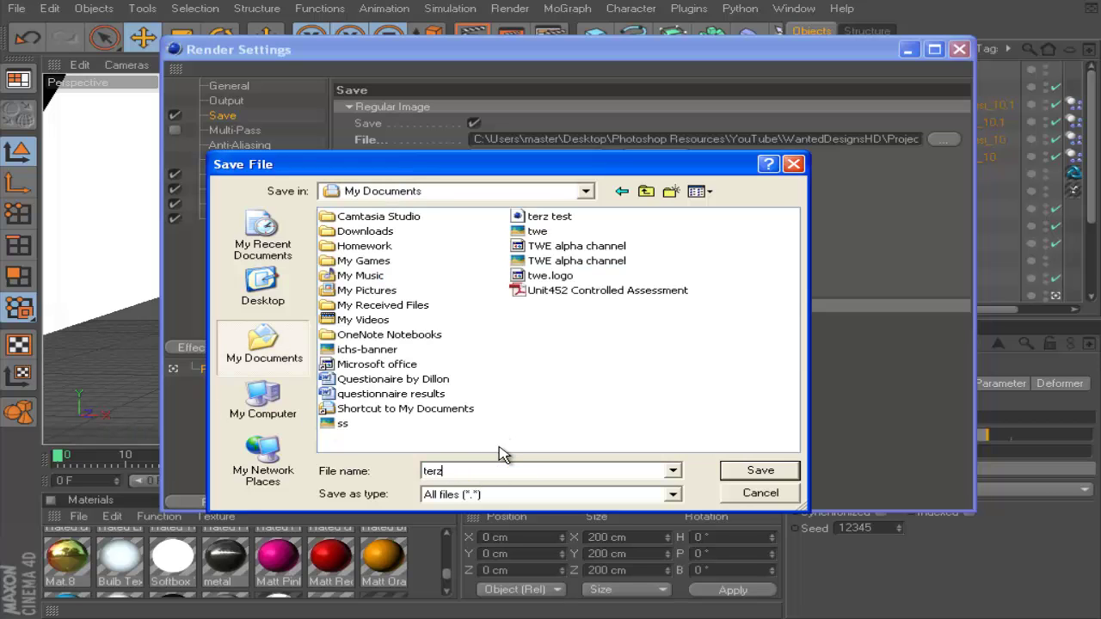
type(" blue test logo")
key("Return")
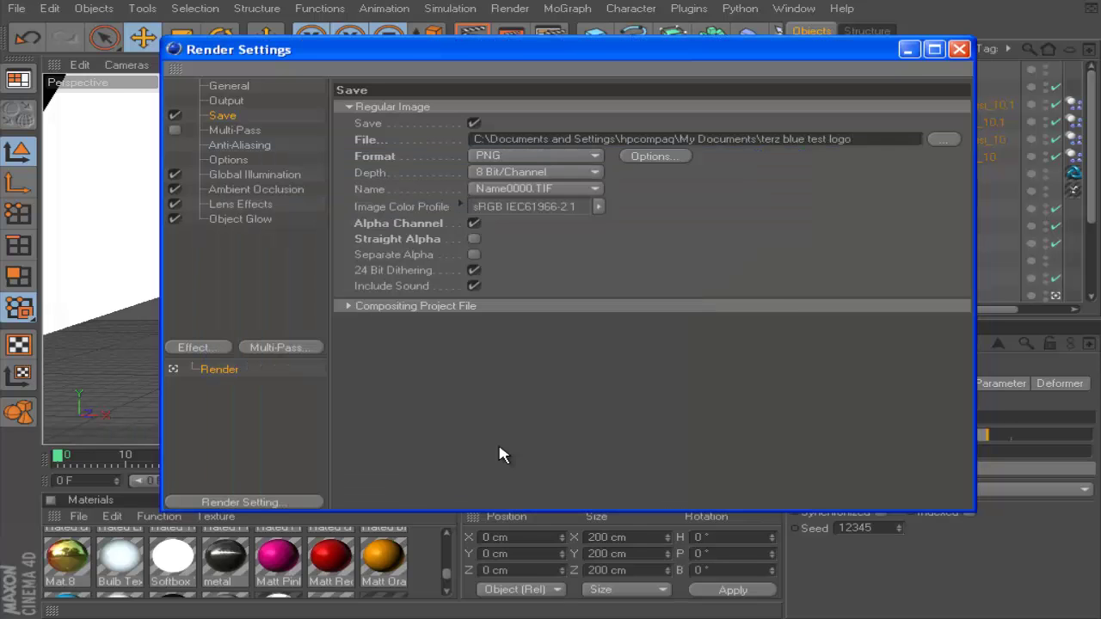
left_click(958, 49)
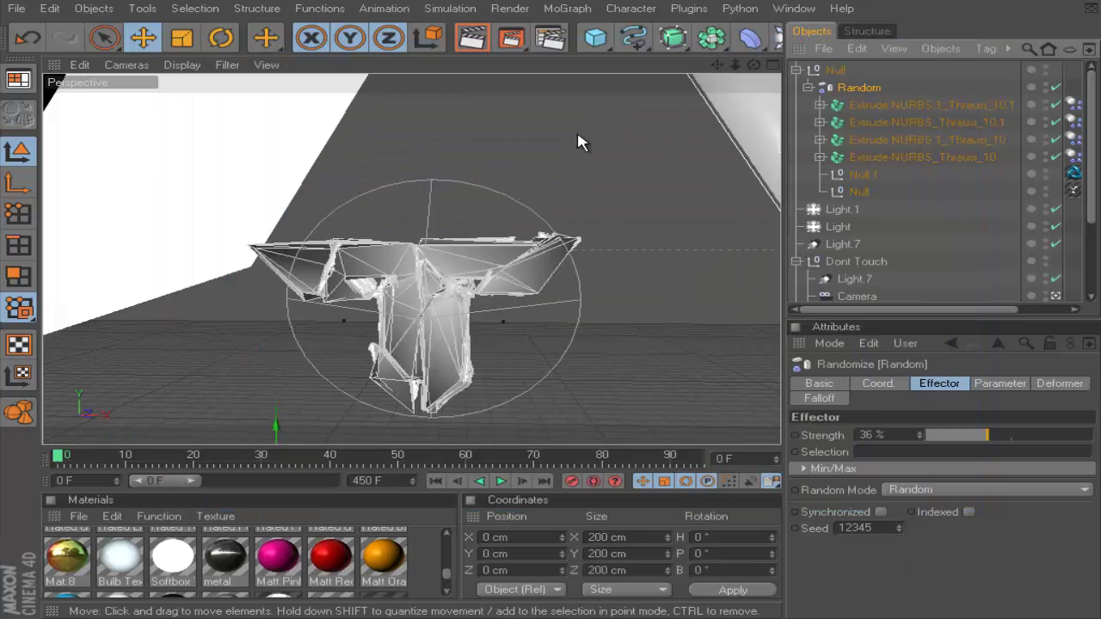
Render the fractured T logo to the Picture Viewer as a 1920x1080 terz blue test logo.png
key("shift+r")
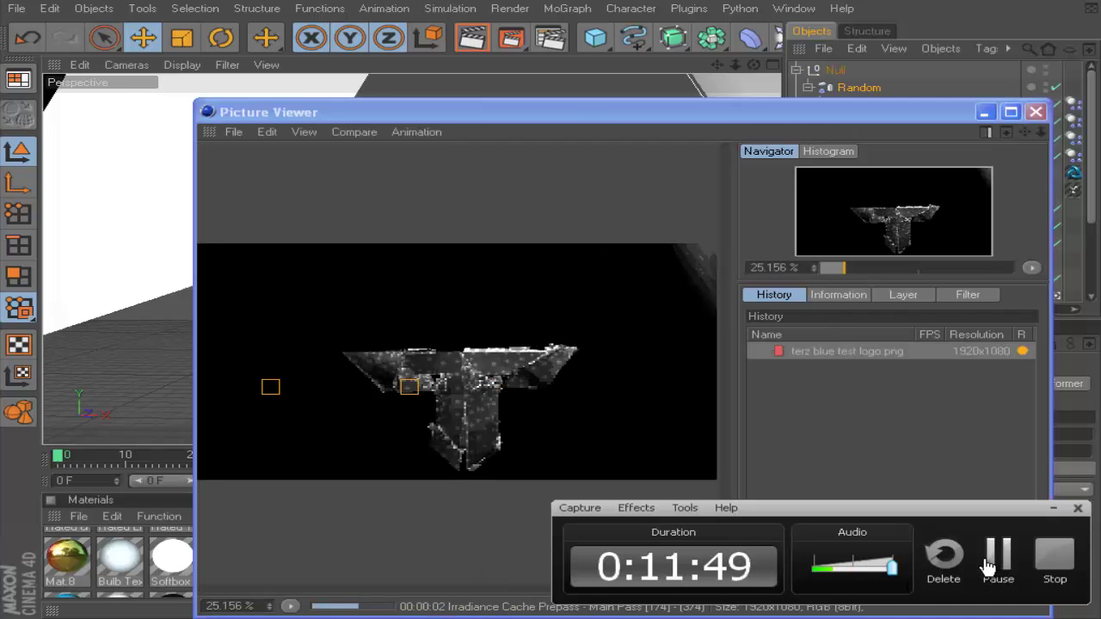
left_click(996, 557)
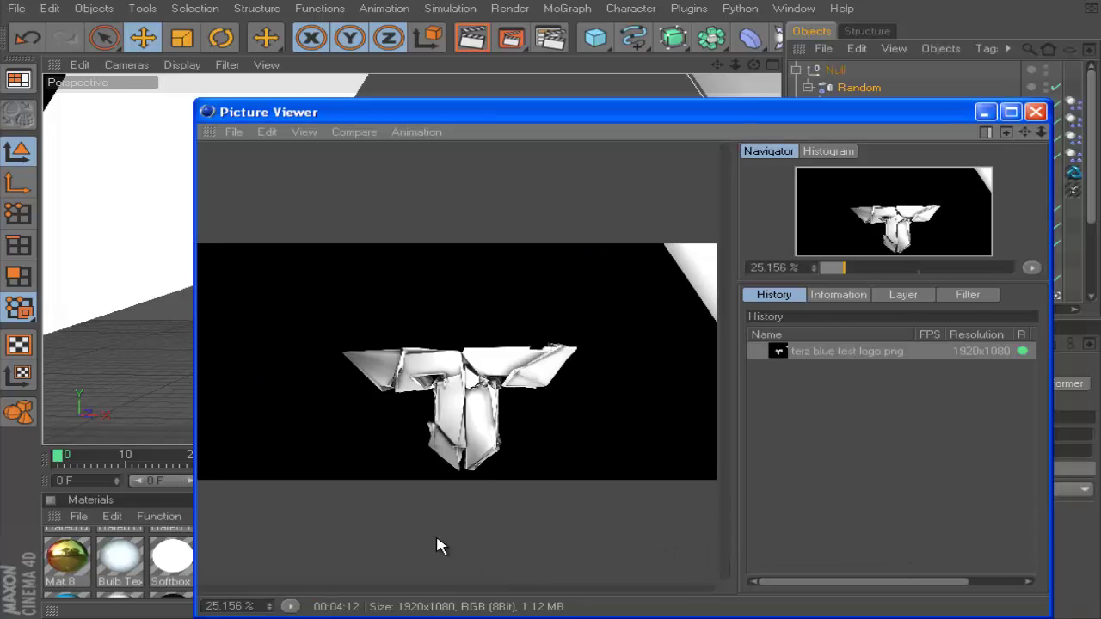